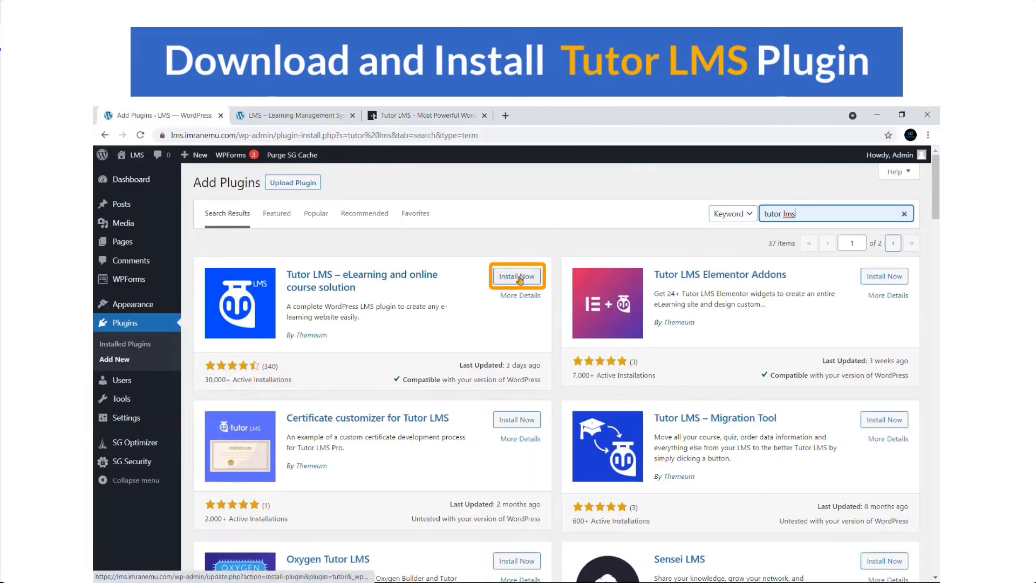
# Install and activate the Tutor LMS plugin from the plugin search results
pyautogui.click(526, 280)
pyautogui.click(527, 286)
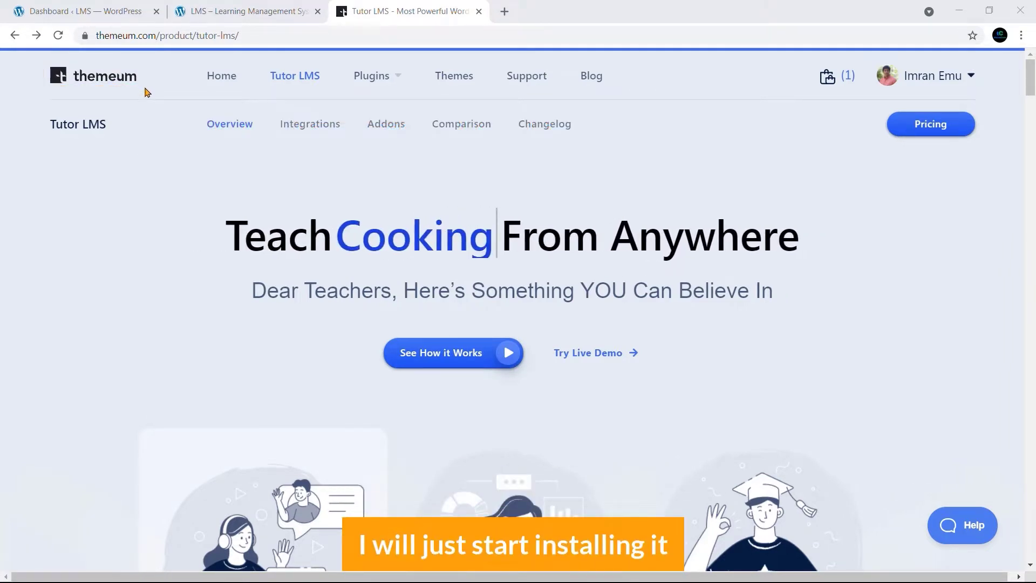
# Switch back to the 'Dashboard ‹ LMS — WordPress' browser tab
pyautogui.click(112, 14)
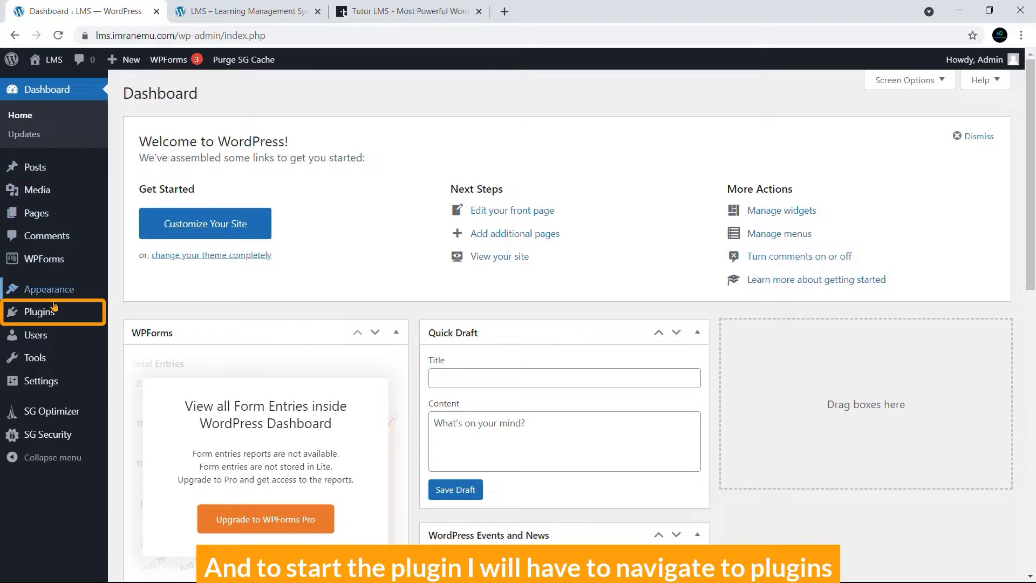
# Search the plugin directory for 'tutor lms' and install the Tutor LMS eLearning plugin
pyautogui.moveTo(54, 310)
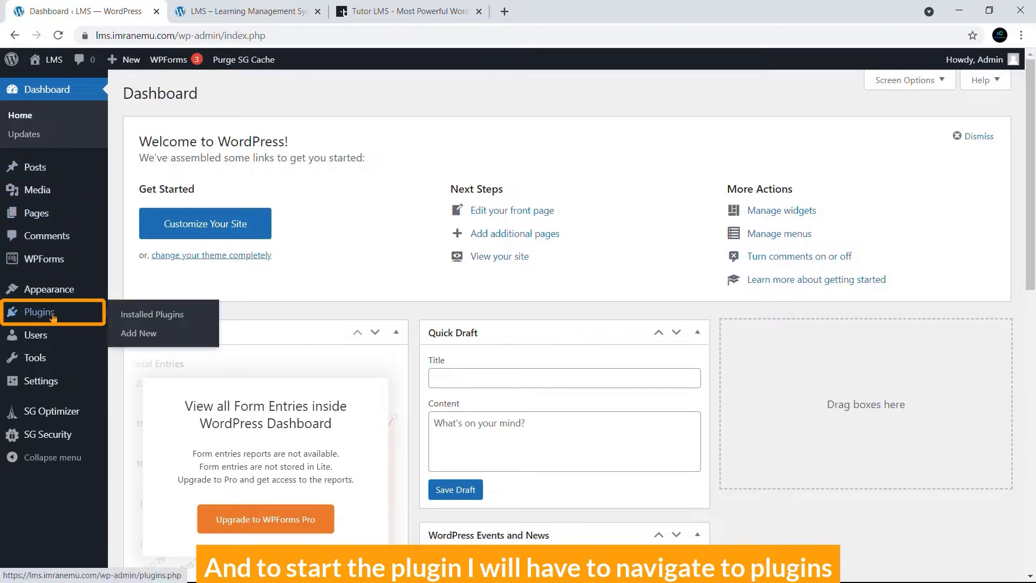
pyautogui.click(141, 334)
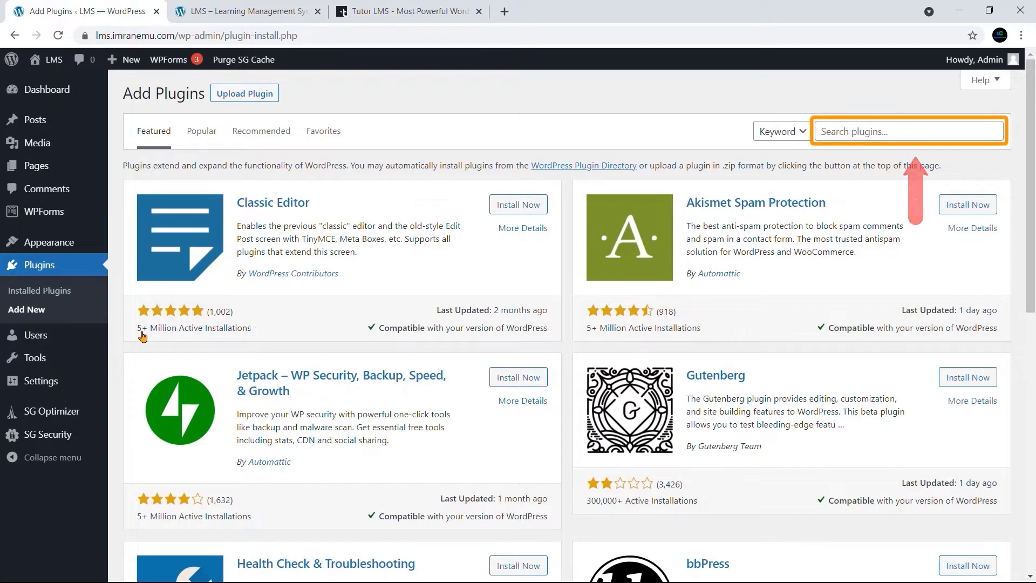
pyautogui.click(848, 130)
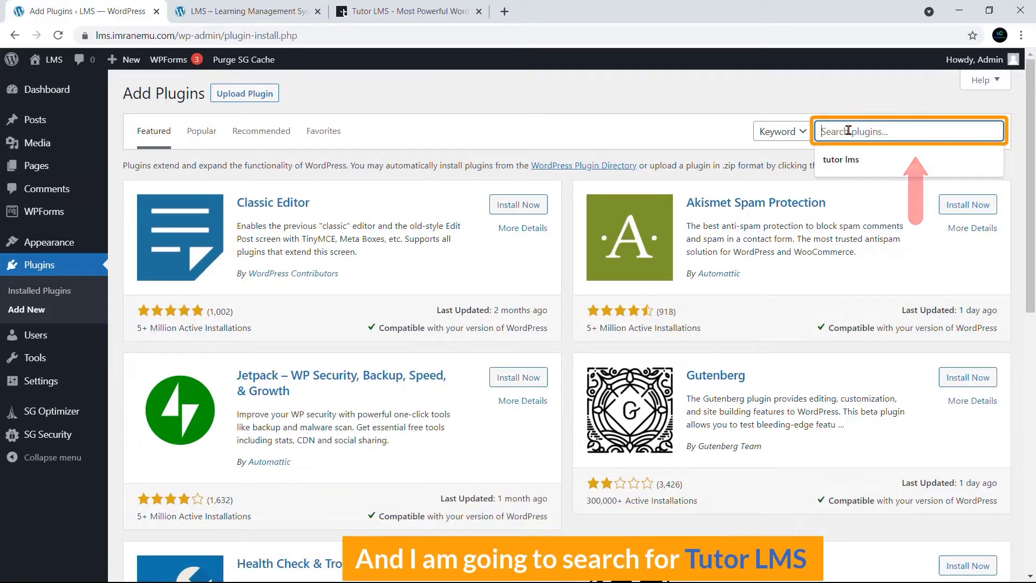
pyautogui.click(842, 160)
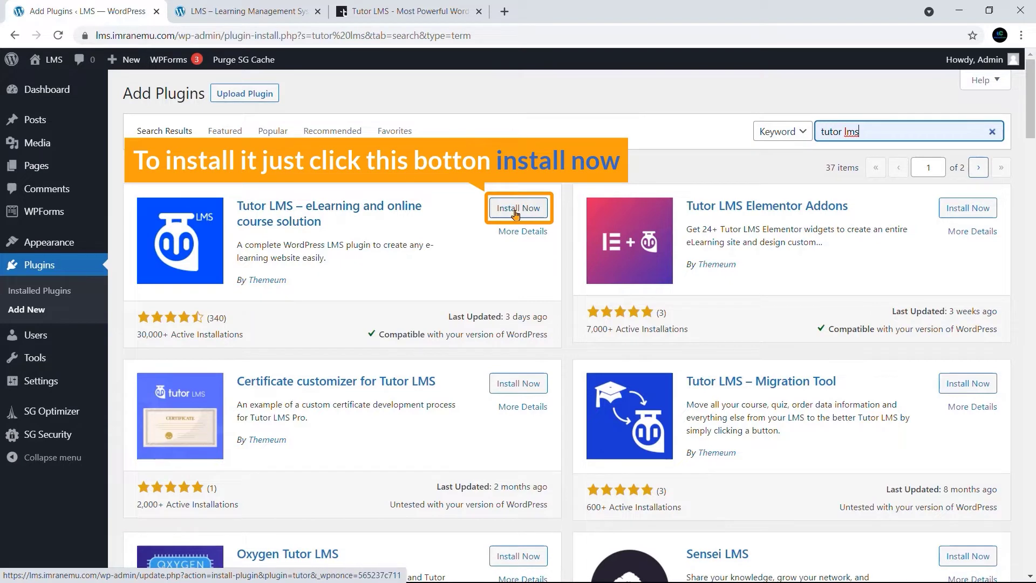
pyautogui.click(515, 214)
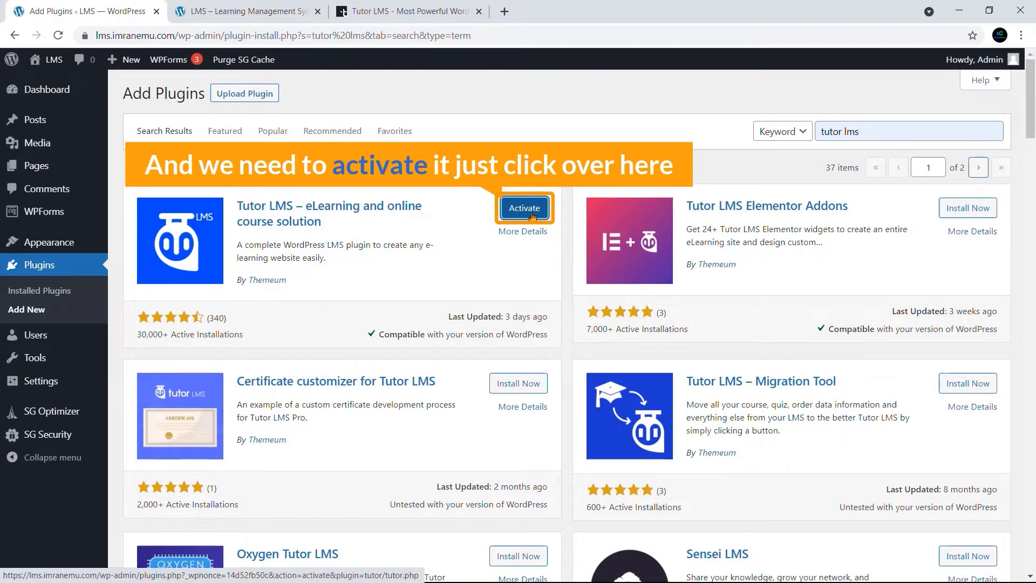
# Activate Tutor LMS, check its empty Courses list, then switch to the Themeum product tab
pyautogui.click(530, 212)
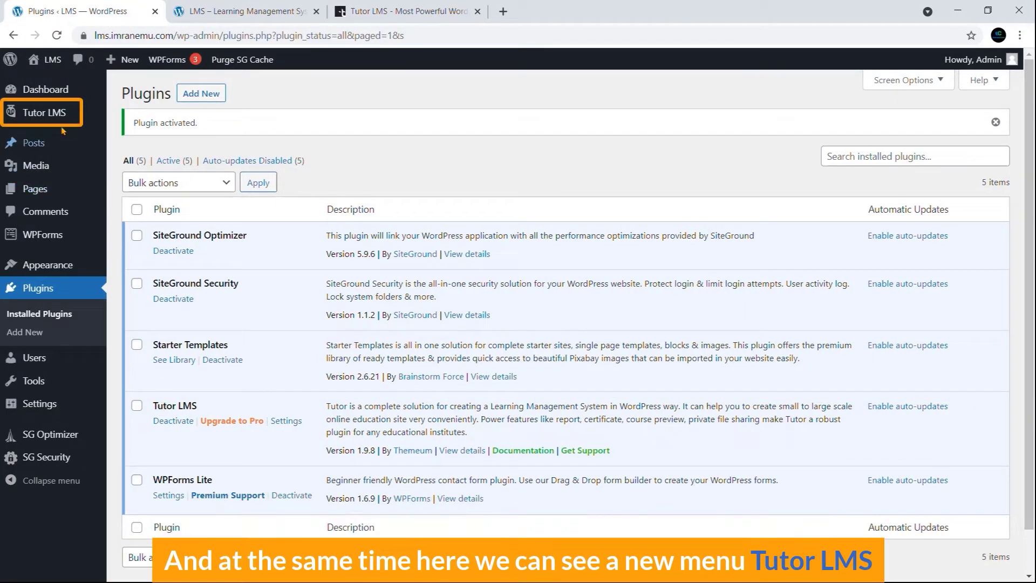
pyautogui.moveTo(38, 113)
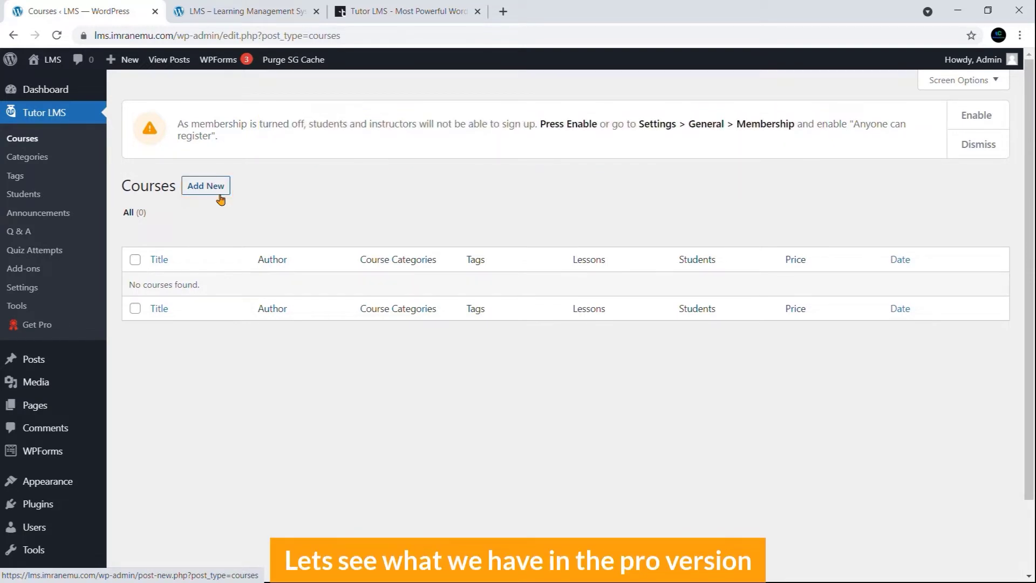
pyautogui.click(398, 12)
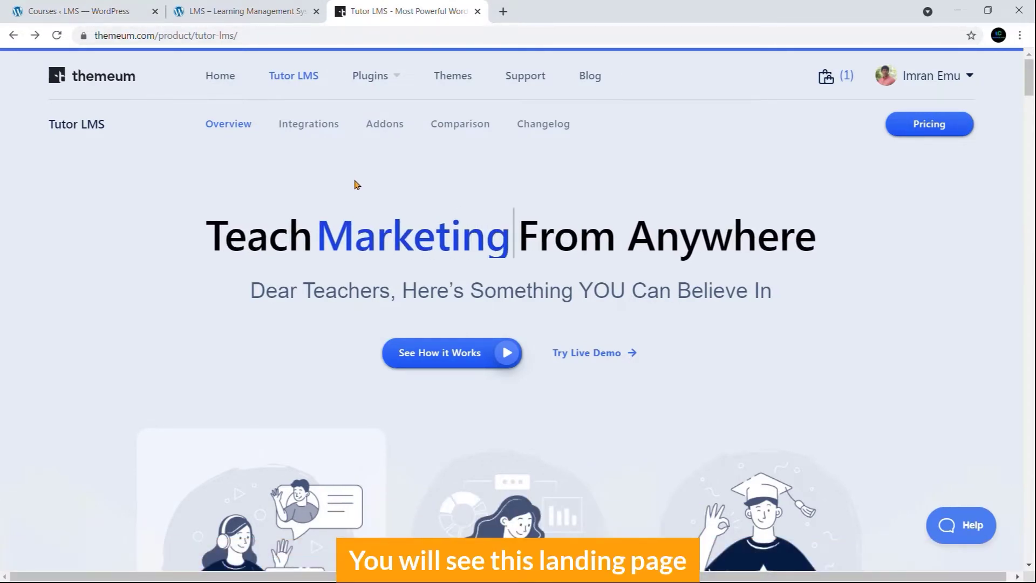
# Scroll through the Tutor LMS overview and Integrations pages listing MyCred, Divi and Zoom
pyautogui.scroll(-15, 356, 189)
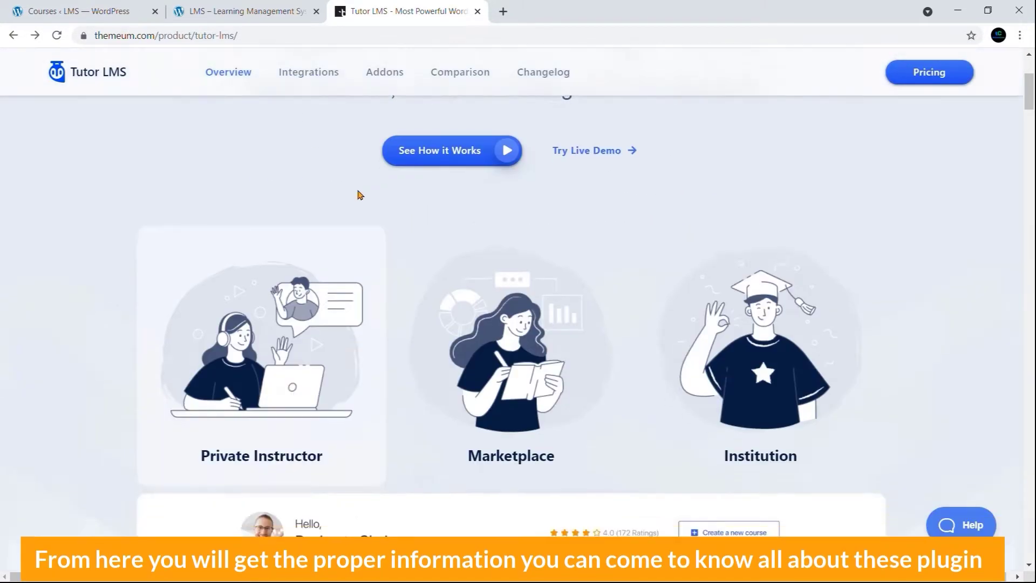
pyautogui.scroll(-20, 360, 198)
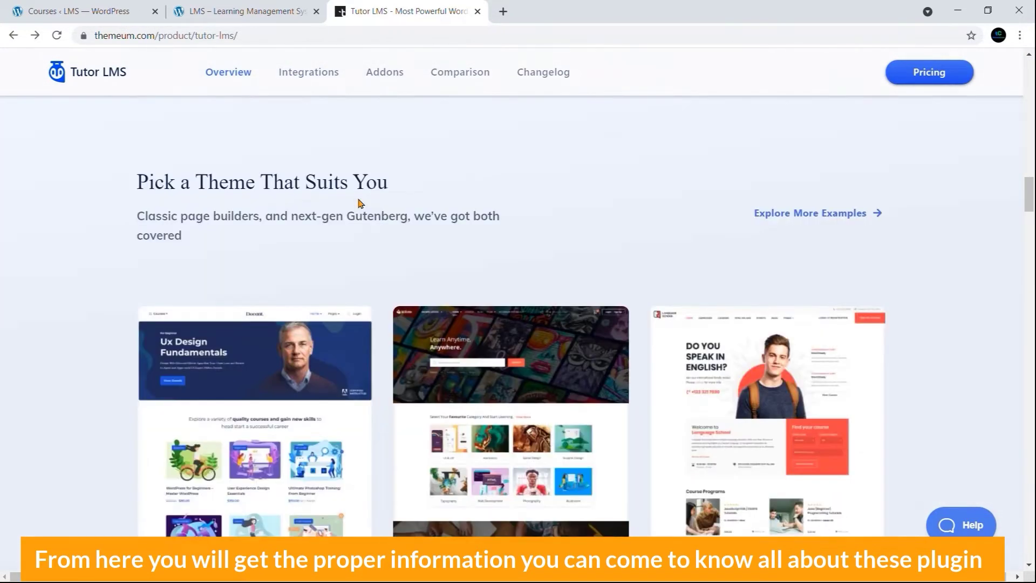
pyautogui.scroll(-20, 359, 211)
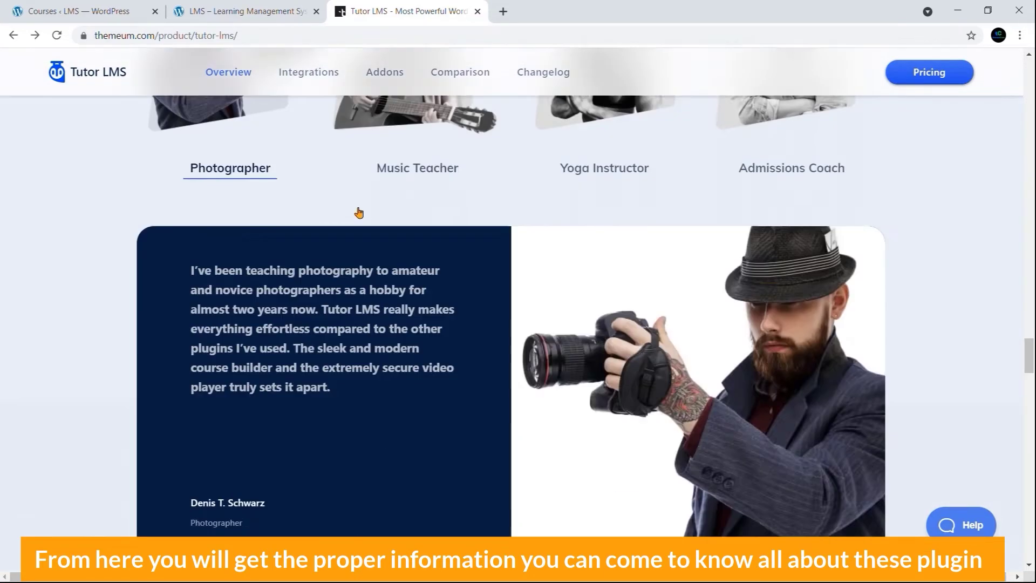
pyautogui.scroll(-5, 358, 214)
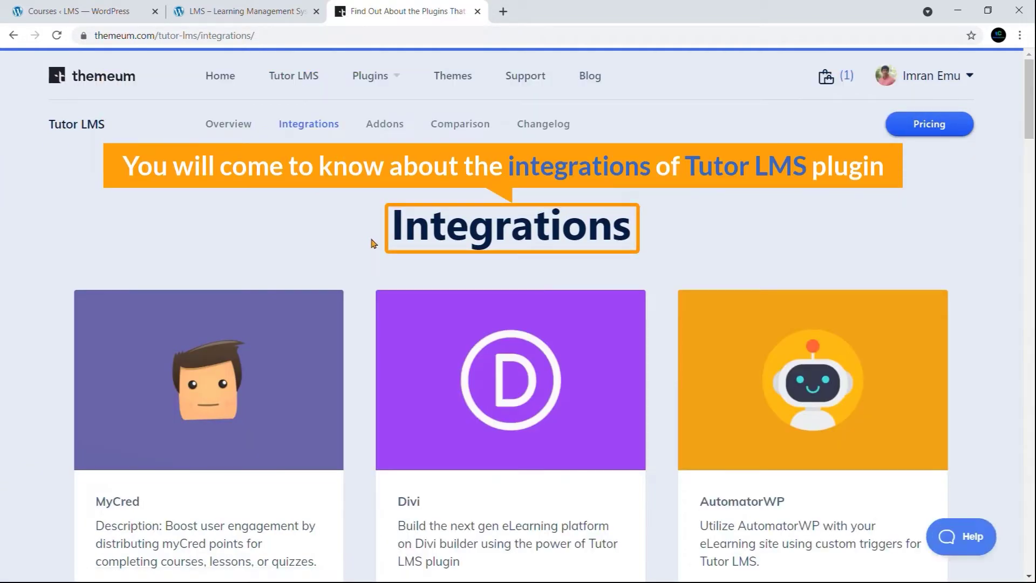
pyautogui.scroll(-3, 371, 243)
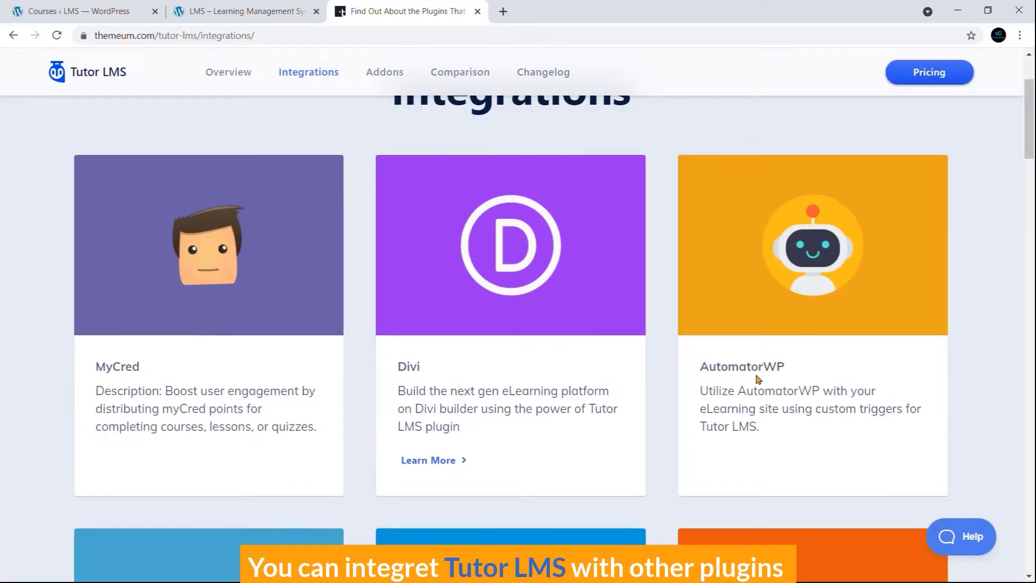
pyautogui.scroll(-5, 664, 382)
pyautogui.scroll(-14, 550, 373)
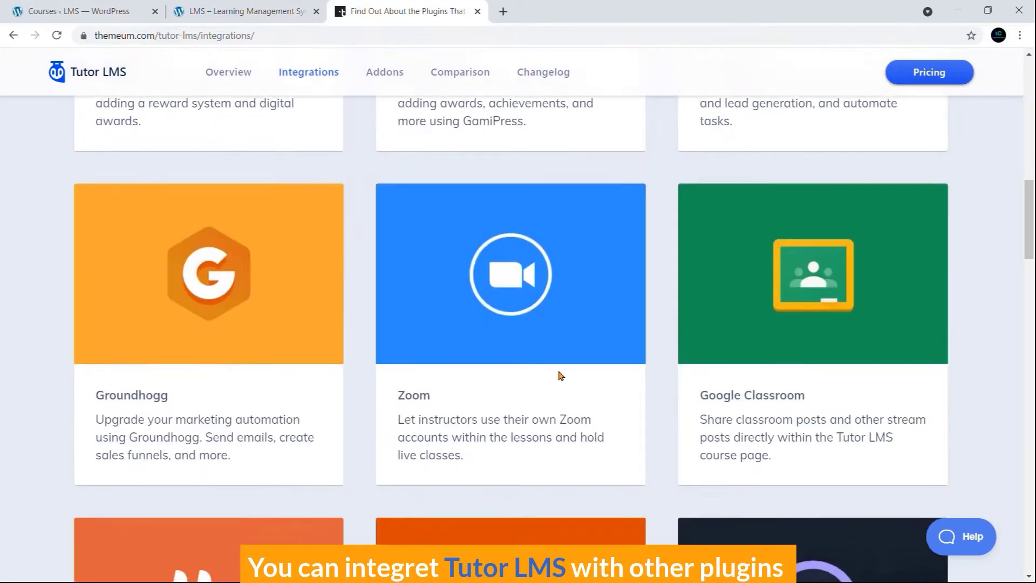
pyautogui.scroll(16, 536, 357)
pyautogui.scroll(5, 535, 352)
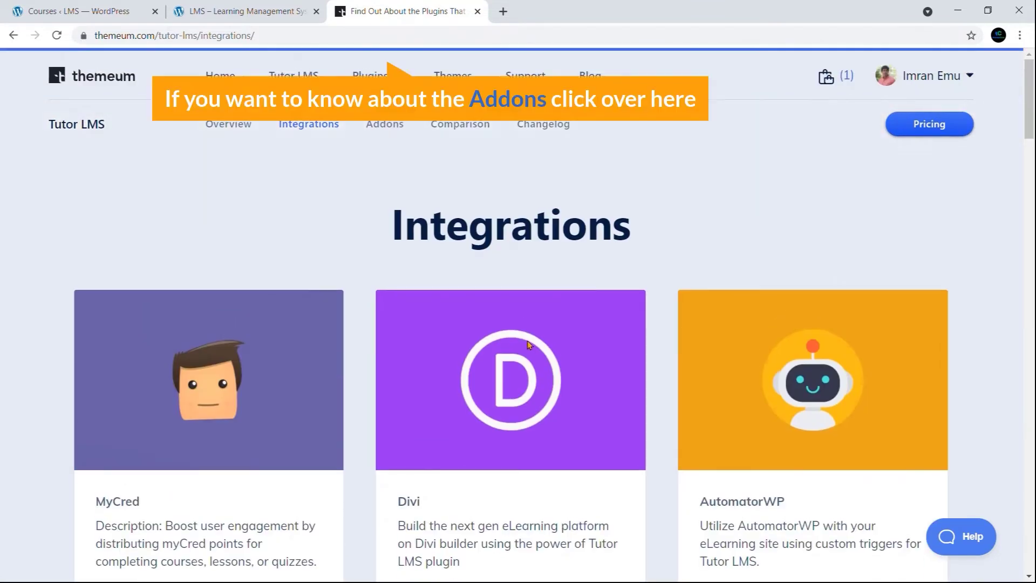
# Browse the Tutor LMS addons list, then review the Free VS Pro comparison table
pyautogui.click(383, 129)
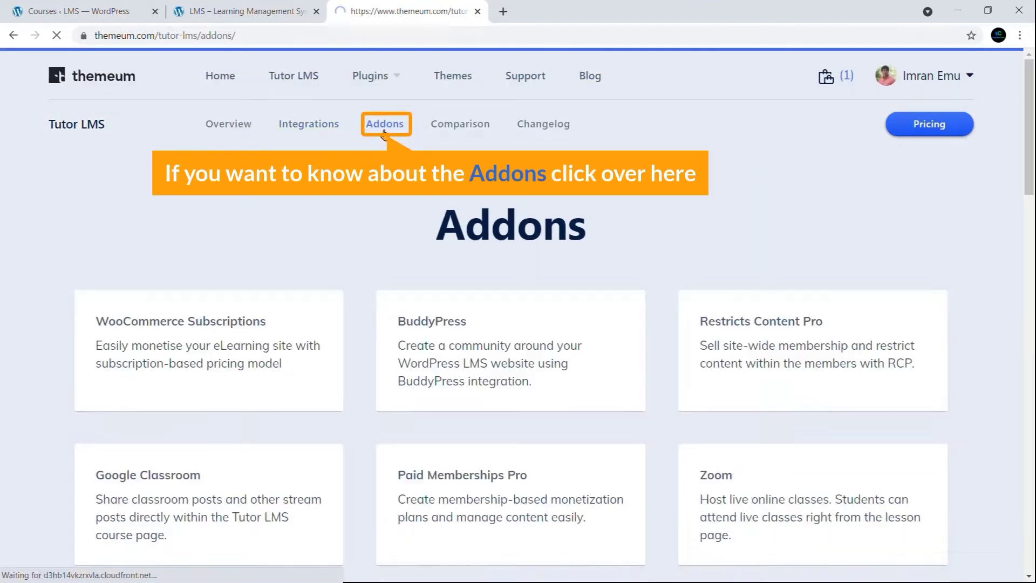
pyautogui.scroll(-5, 391, 291)
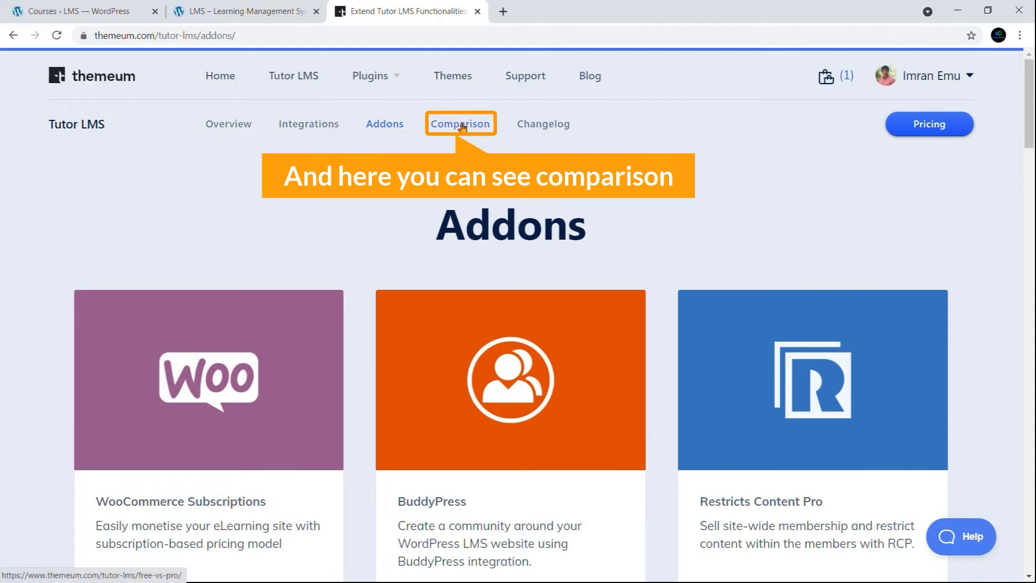
pyautogui.click(462, 127)
pyautogui.scroll(-1, 523, 261)
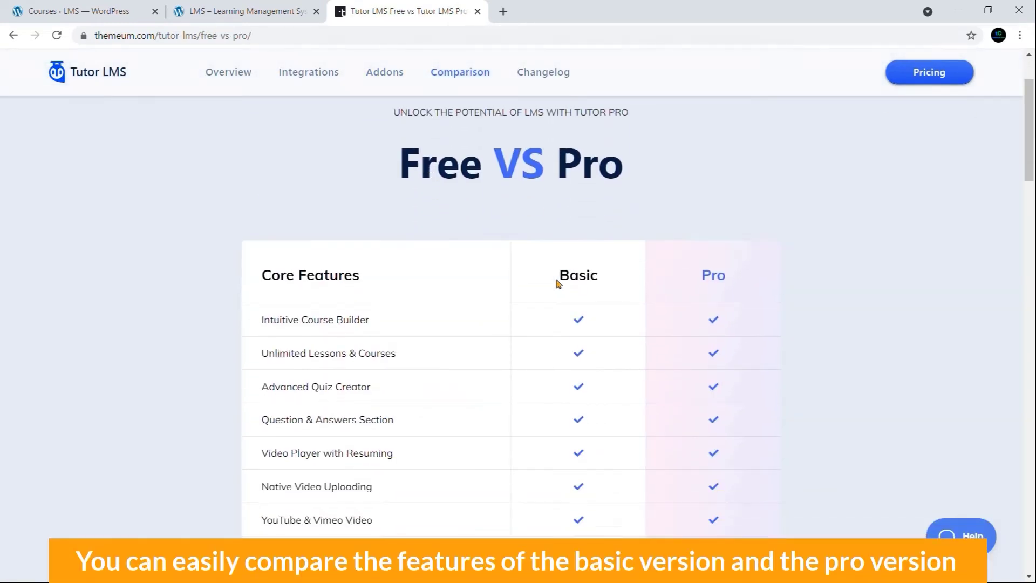
pyautogui.scroll(-2, 527, 285)
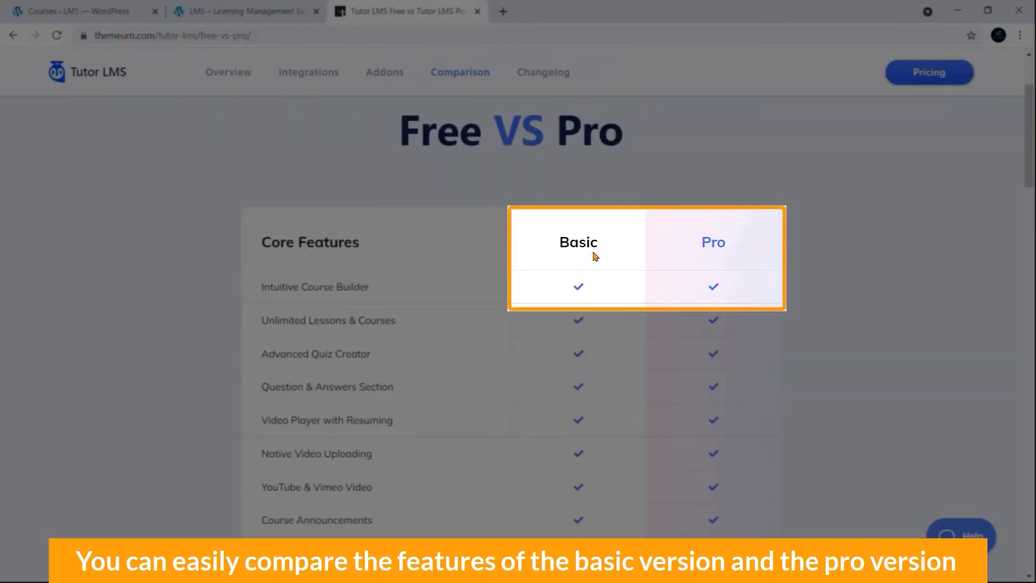
pyautogui.scroll(-20, 712, 270)
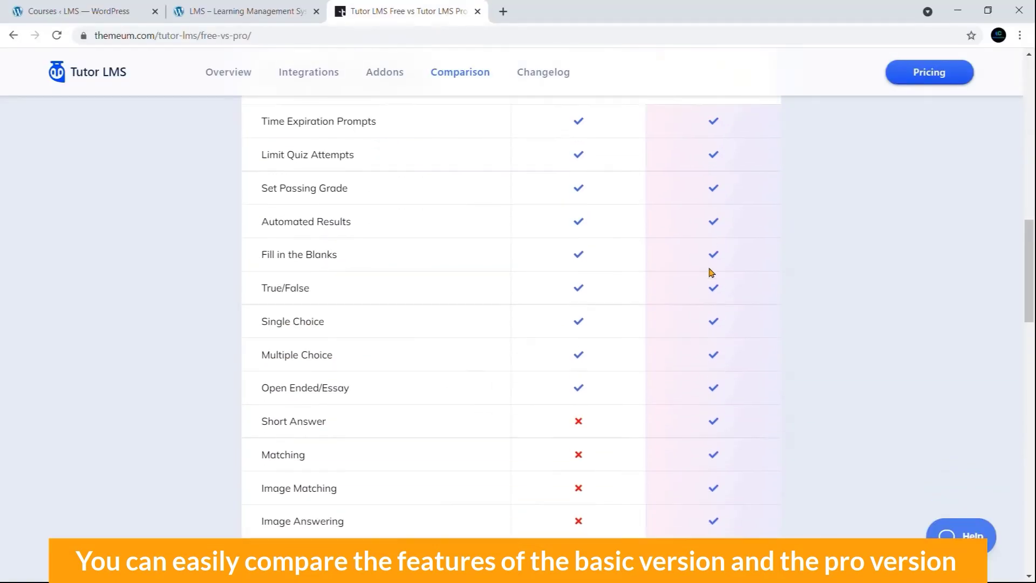
pyautogui.scroll(20, 701, 283)
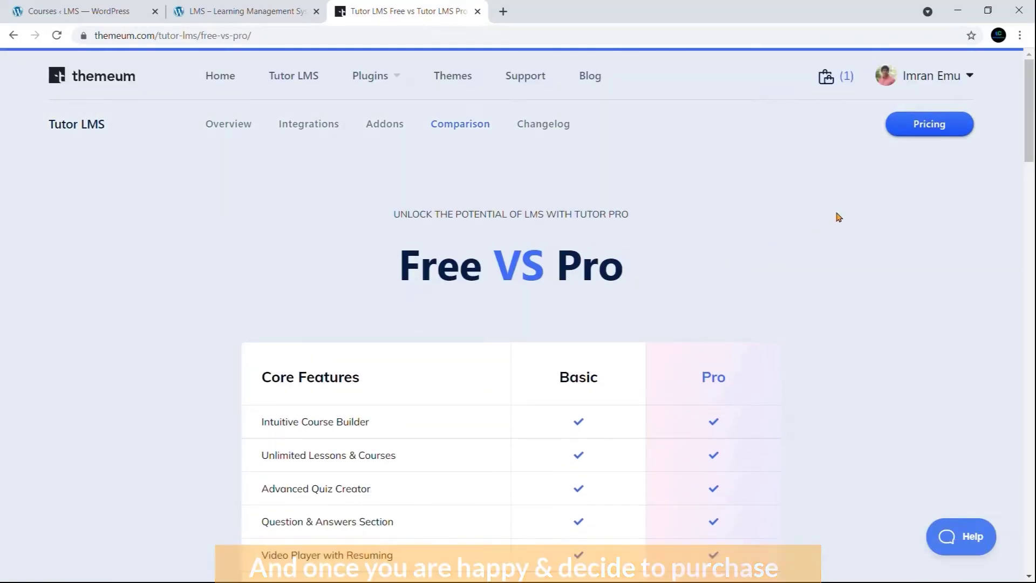
pyautogui.click(925, 126)
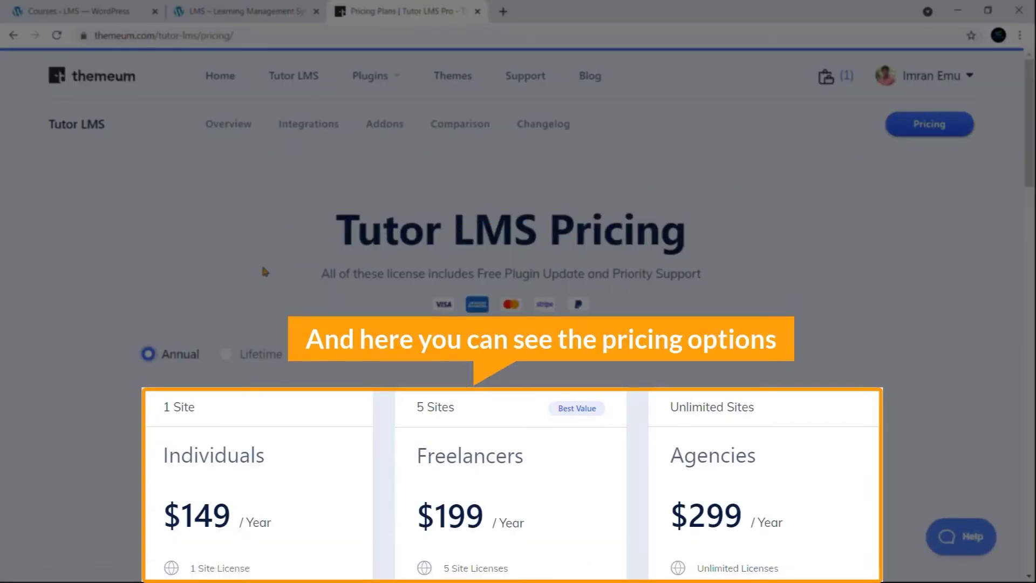
pyautogui.scroll(-2, 265, 272)
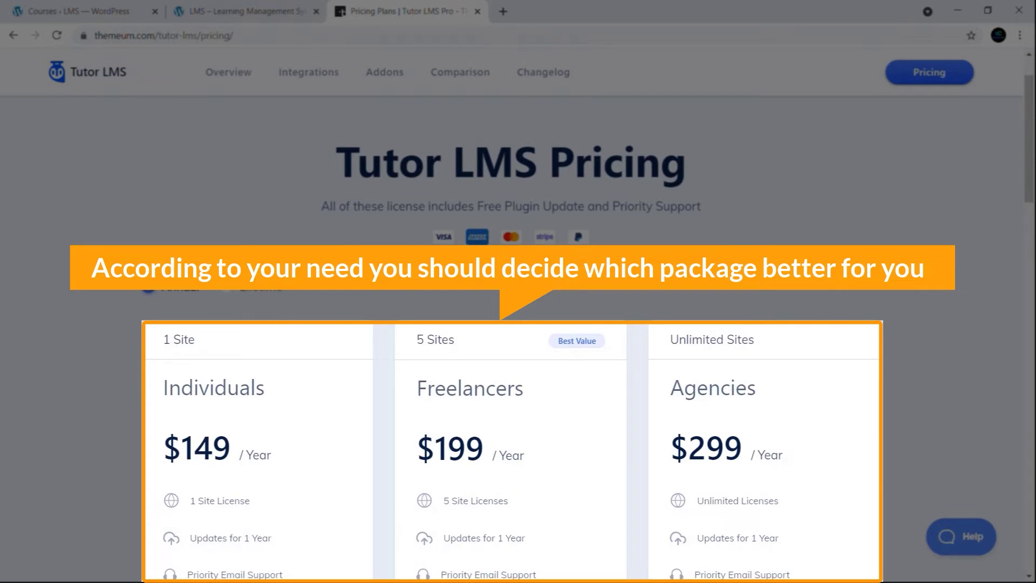
pyautogui.scroll(-4, 298, 259)
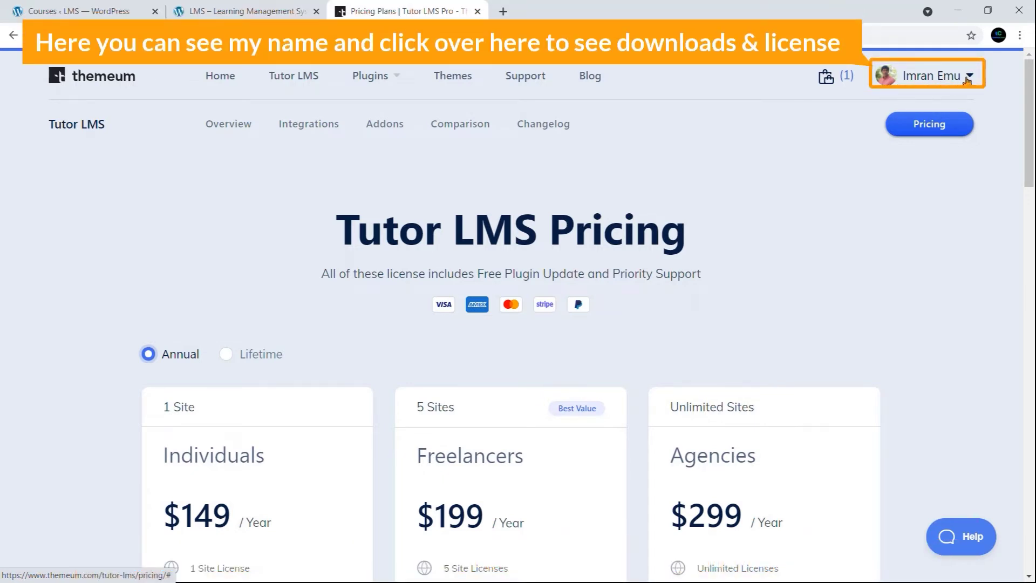
# Download the tutor-pro-1.9.8 zip from the Themeum account Downloads page, then return to WordPress
pyautogui.click(969, 79)
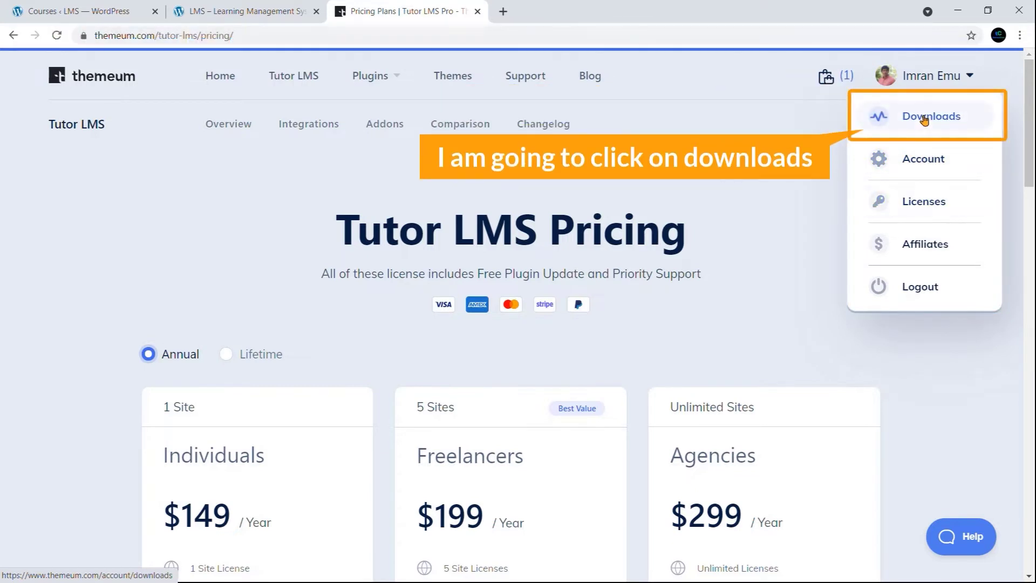
pyautogui.click(925, 121)
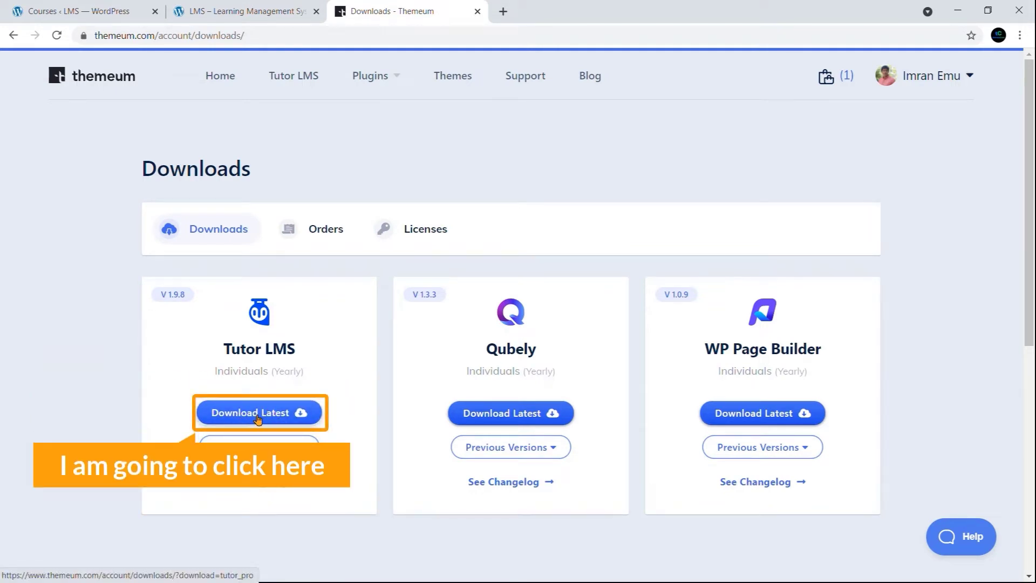
pyautogui.click(258, 416)
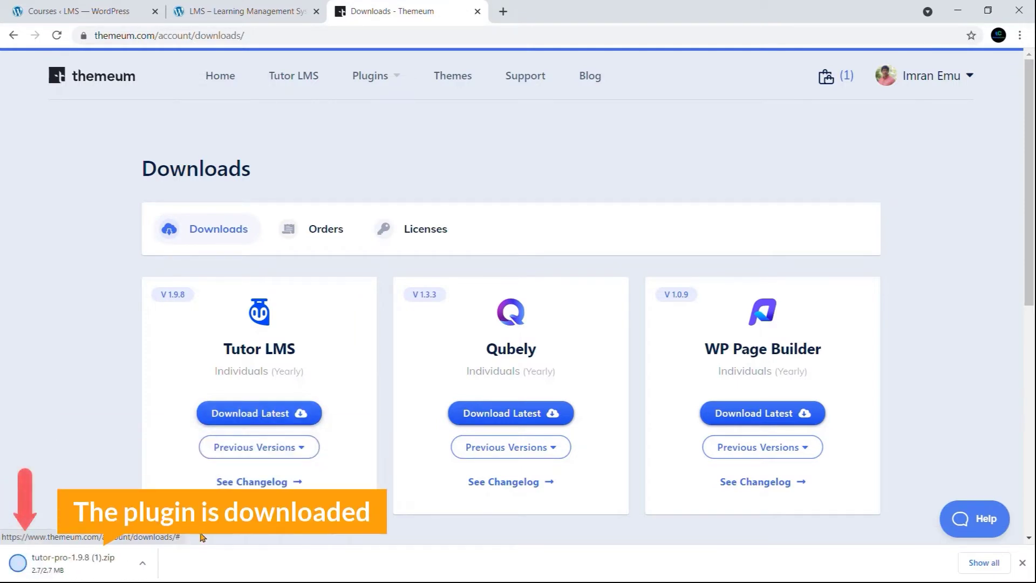
pyautogui.click(100, 18)
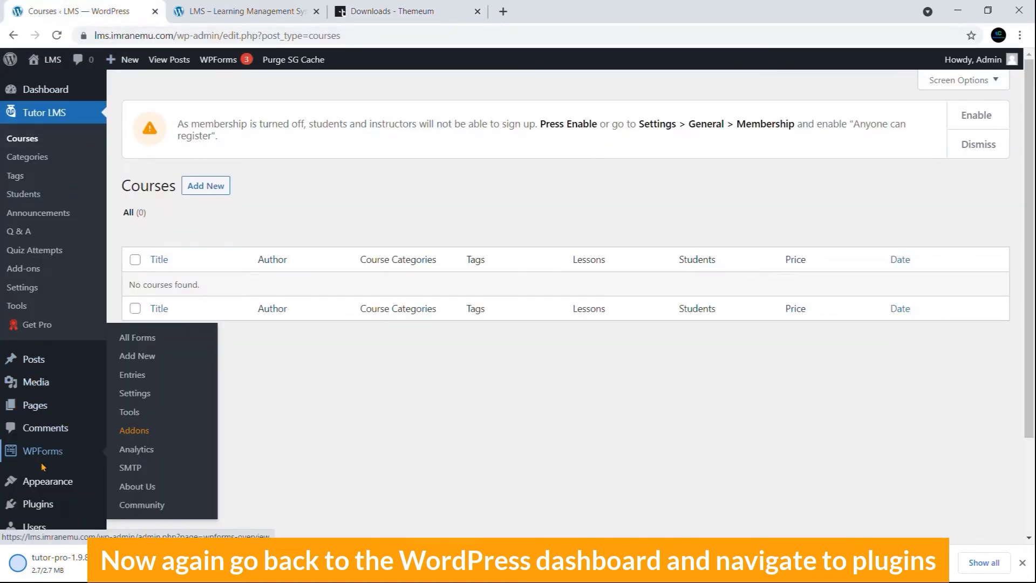
# Upload tutor-pro-1.9.8.zip through Add New Plugins and install it
pyautogui.scroll(-3, 61, 452)
pyautogui.moveTo(38, 380)
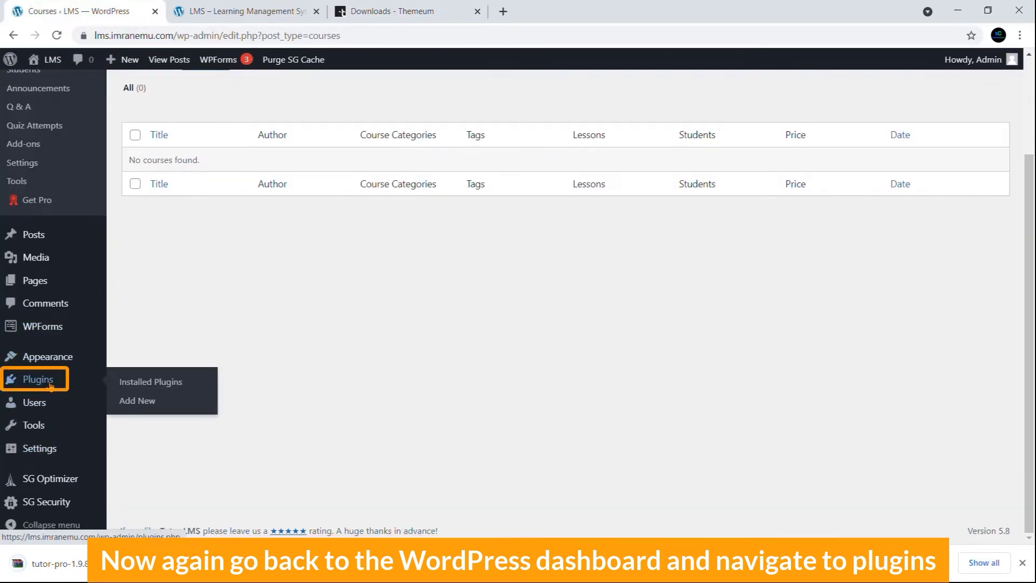
pyautogui.click(137, 399)
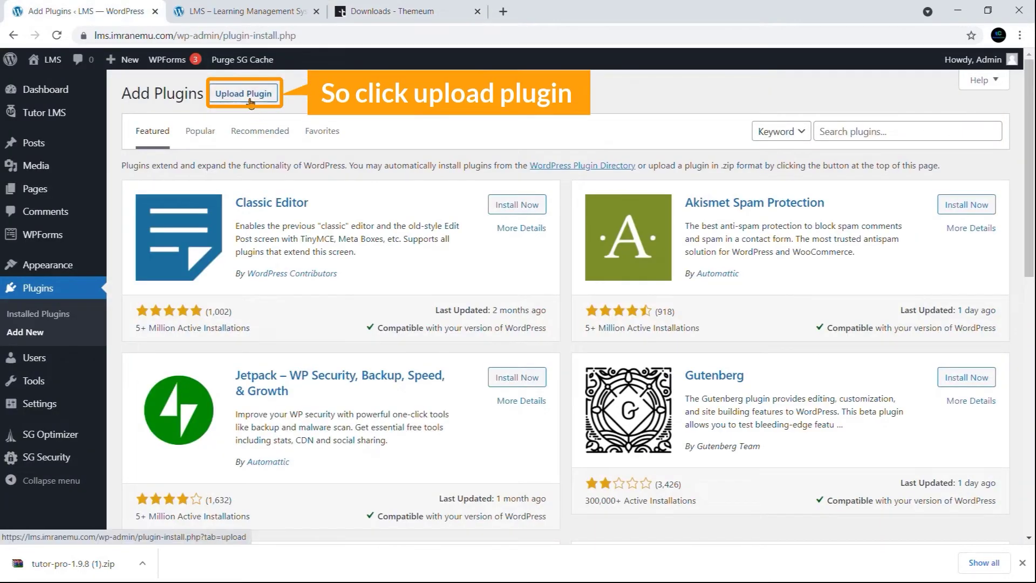
pyautogui.click(246, 94)
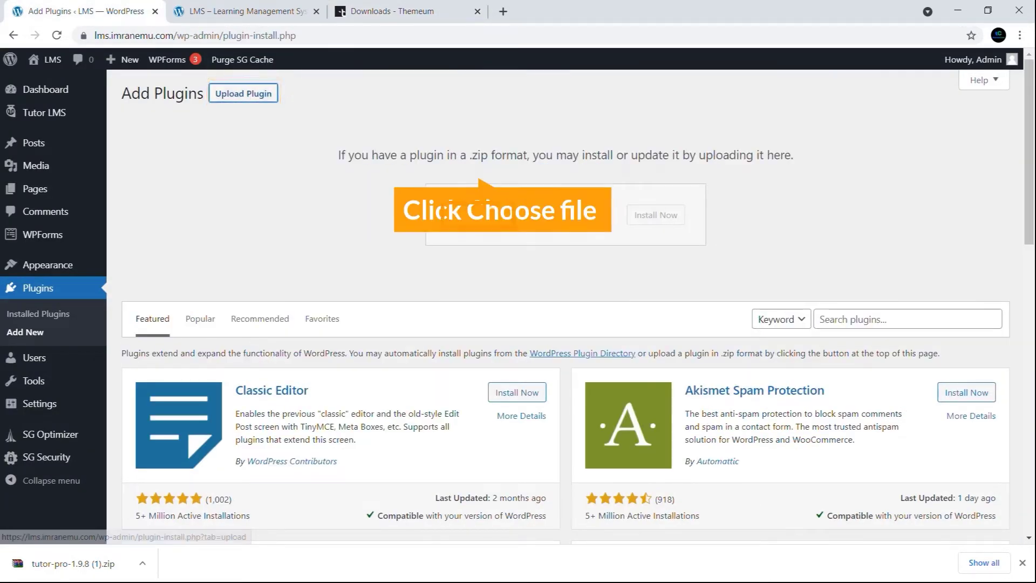
pyautogui.click(473, 217)
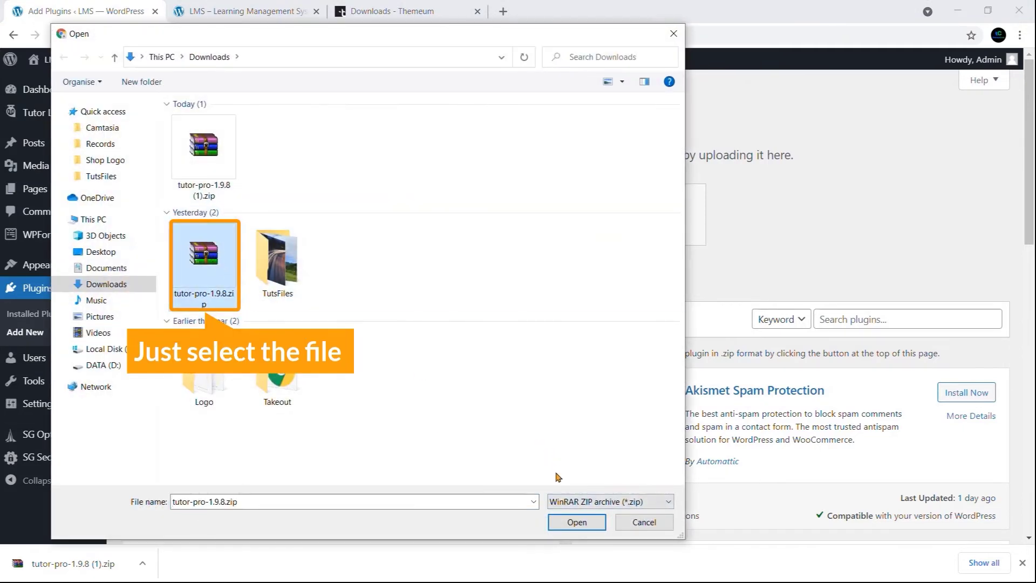
pyautogui.click(576, 522)
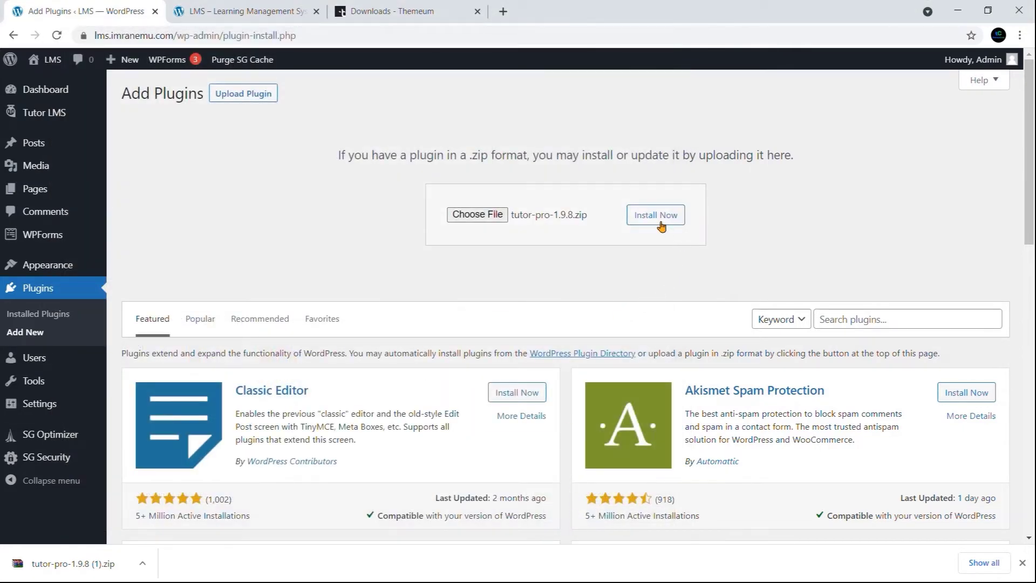
pyautogui.click(656, 217)
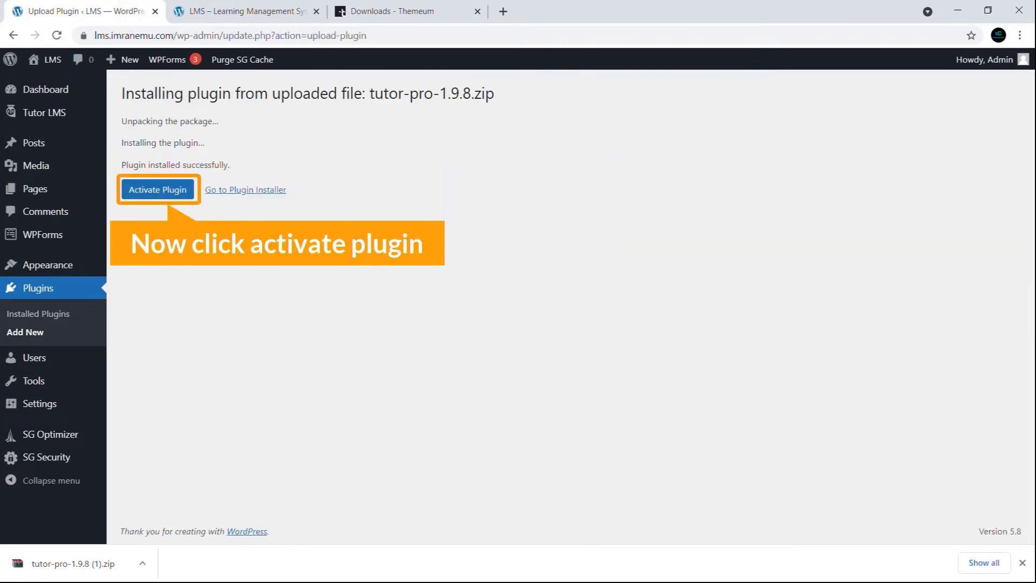
# Activate Tutor LMS Pro 1.9.8 and check the license-error notice on the plugins list
pyautogui.click(157, 190)
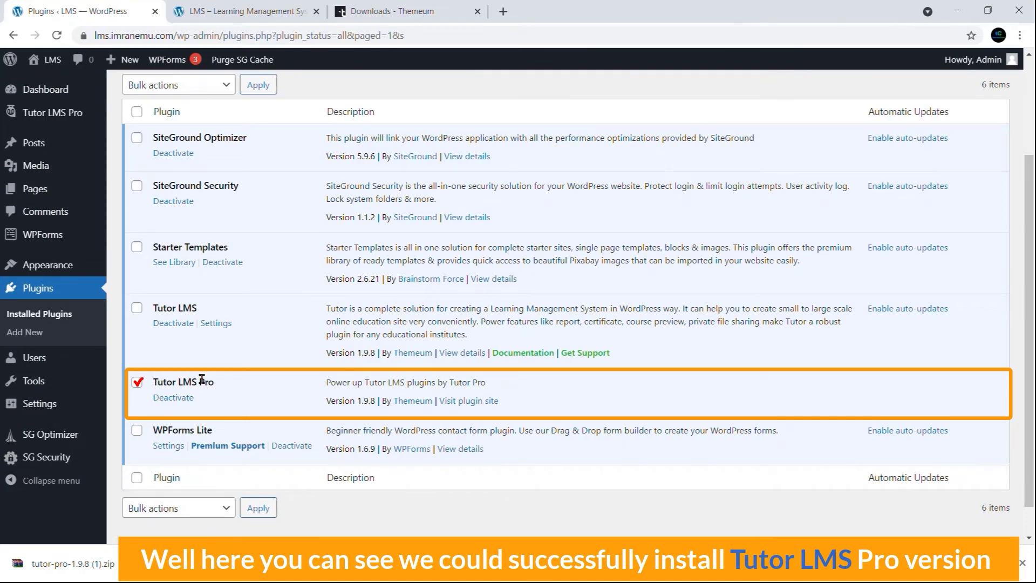
pyautogui.scroll(3, 301, 286)
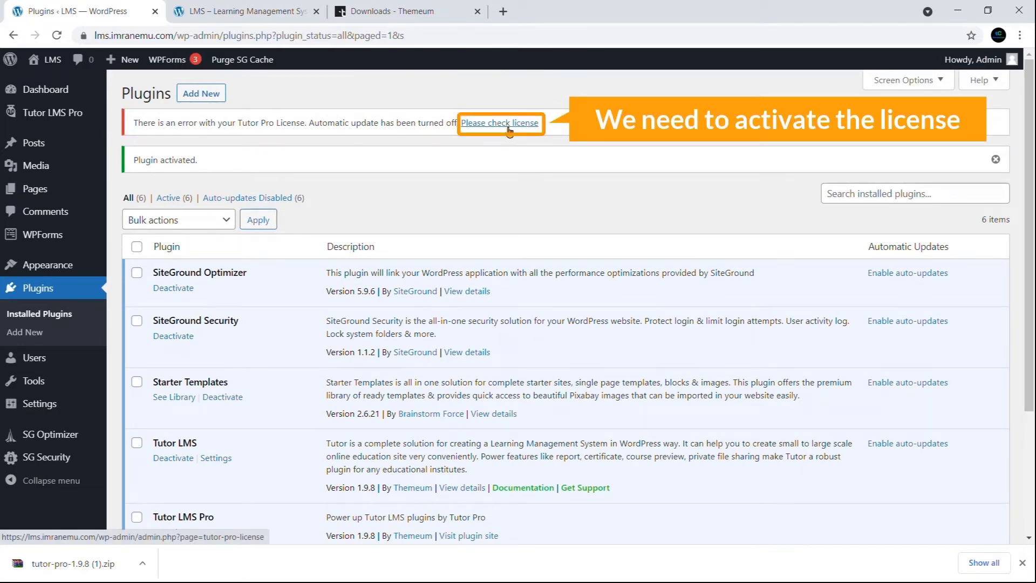
# Open the Tutor Pro License page asking for a key, then return to the Themeum Downloads tab
pyautogui.moveTo(68, 117)
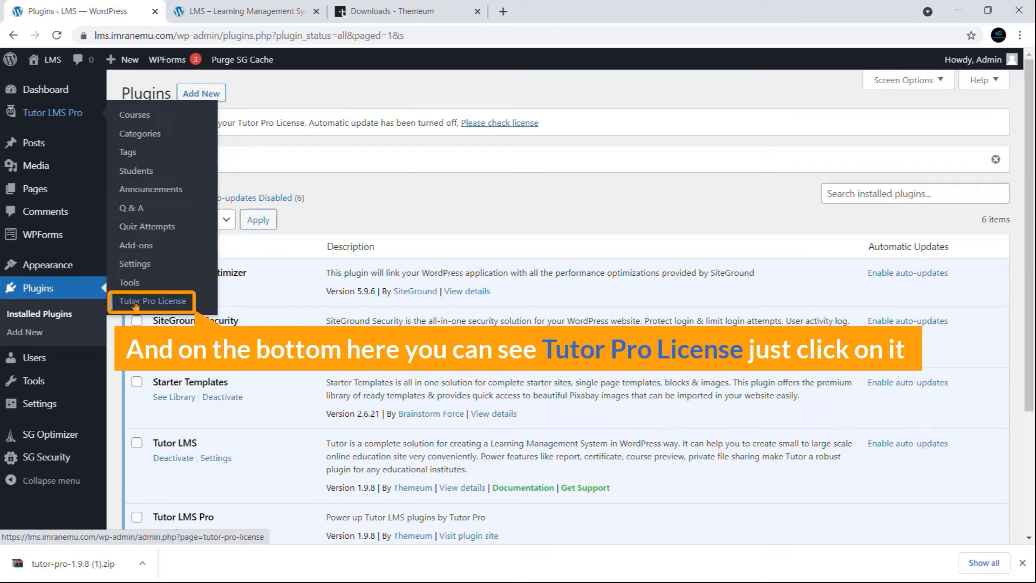
pyautogui.click(162, 301)
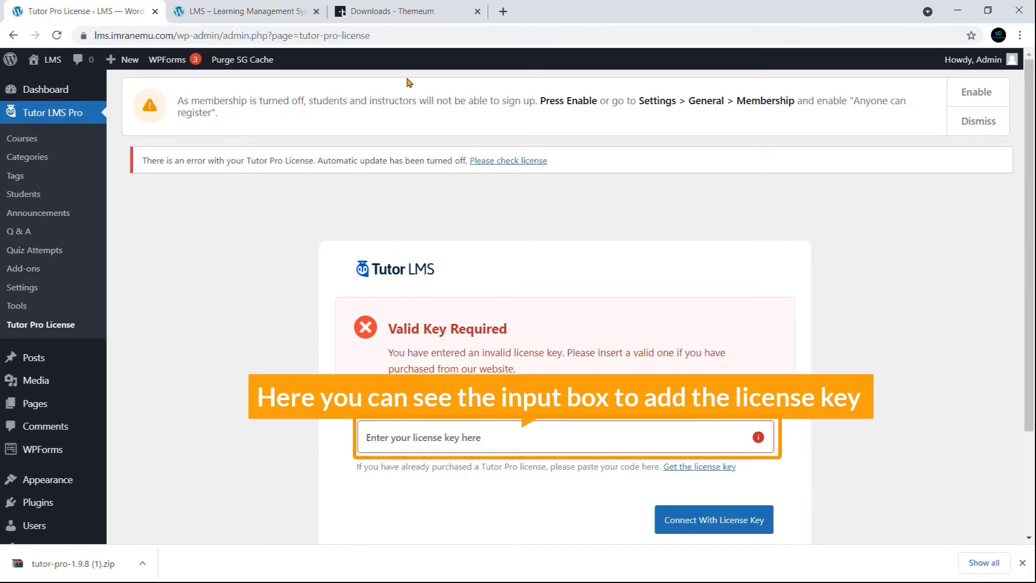
pyautogui.click(412, 11)
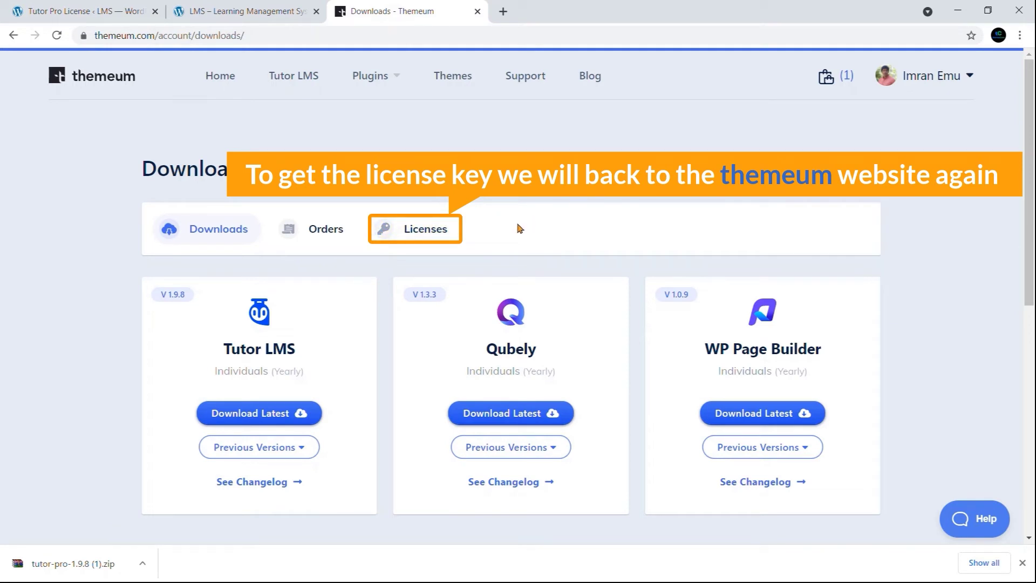
# Add this site's URL to the Tutor LMS license on Themeum and copy its active license key
pyautogui.click(425, 235)
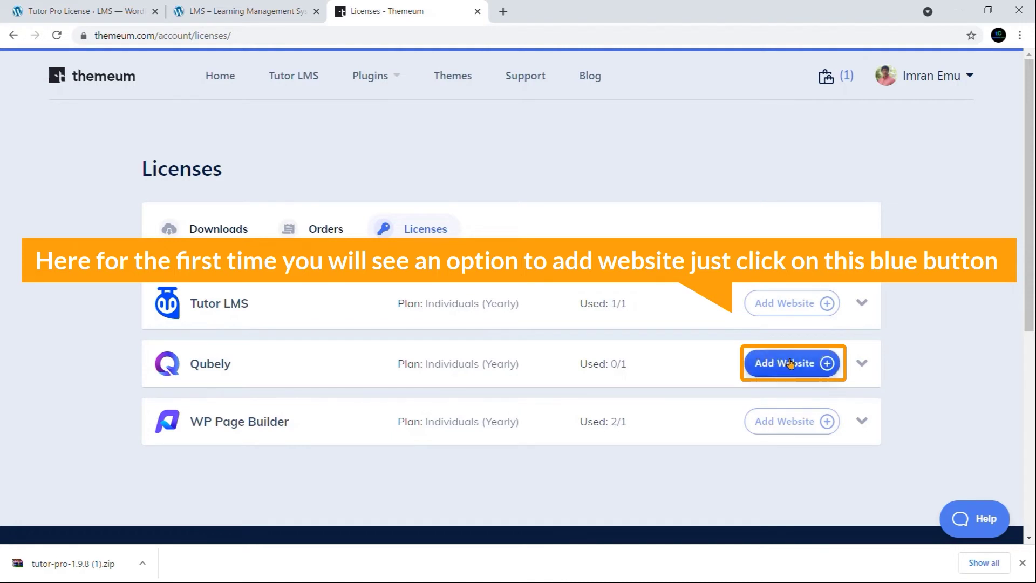
pyautogui.click(782, 370)
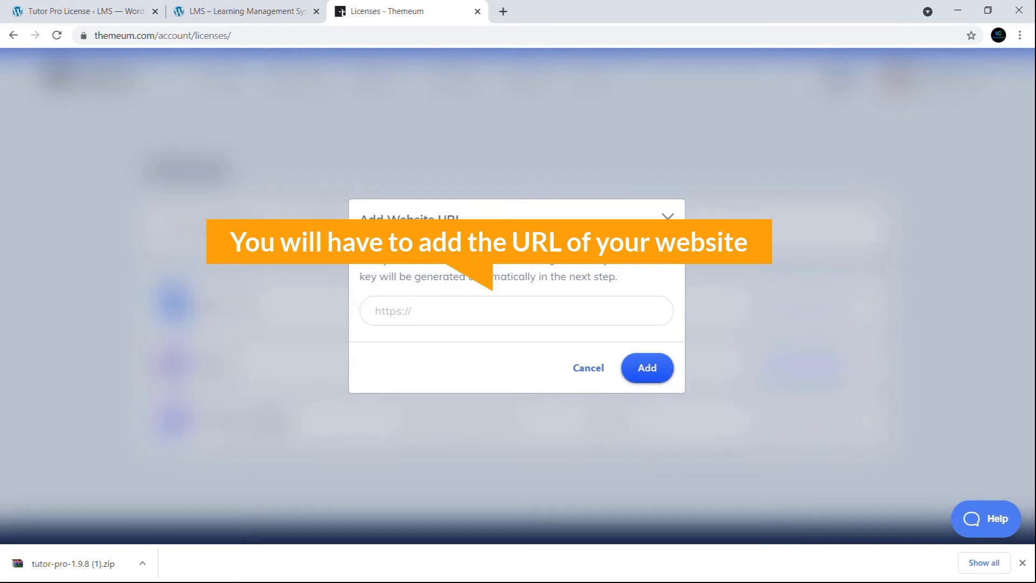
pyautogui.click(667, 221)
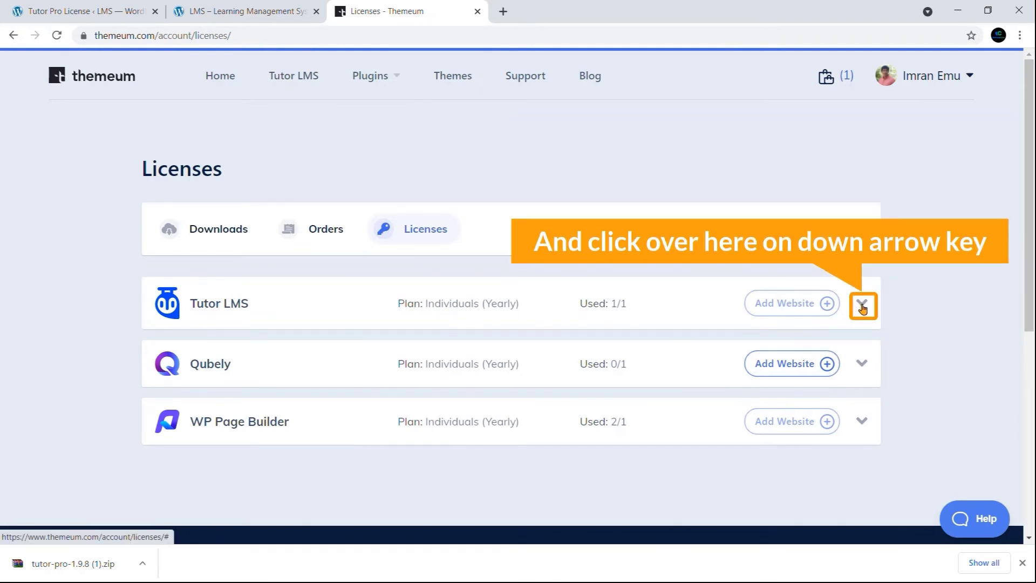
pyautogui.click(862, 306)
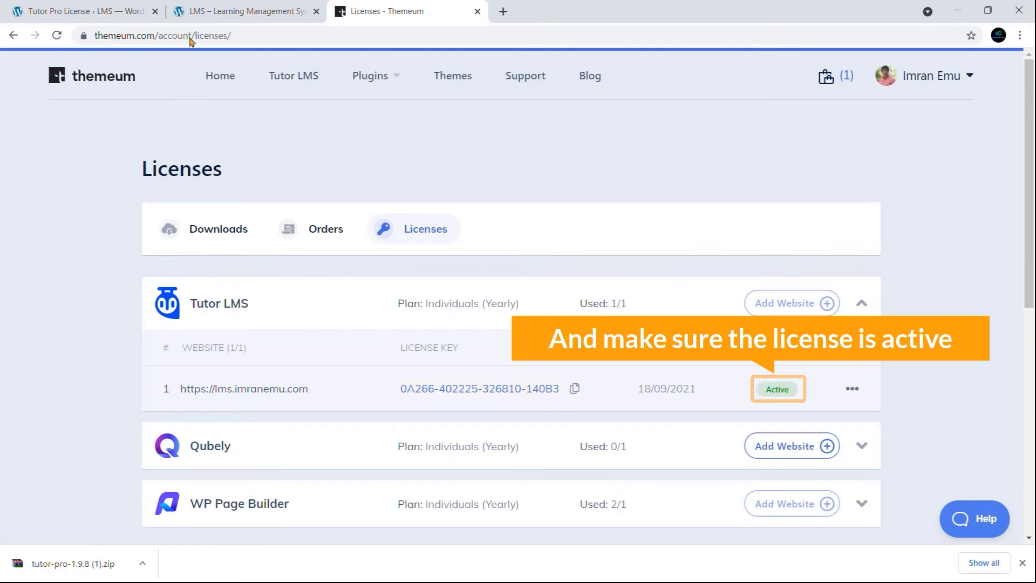
pyautogui.click(129, 10)
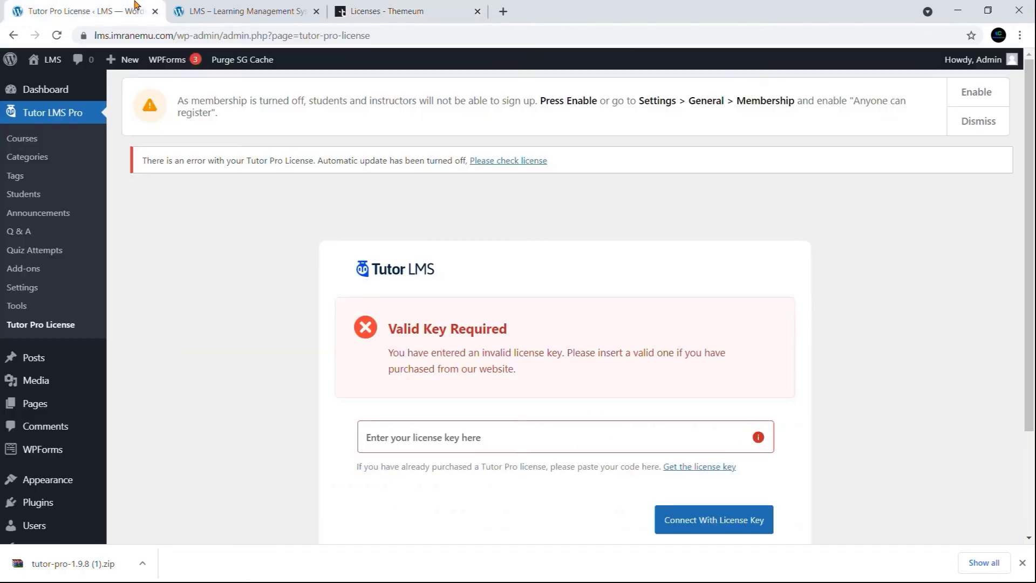
# Paste the copied key into the Tutor Pro license field and connect, reaching the Congratulation status
pyautogui.click(404, 433)
pyautogui.hotkey('ctrl', 'v')
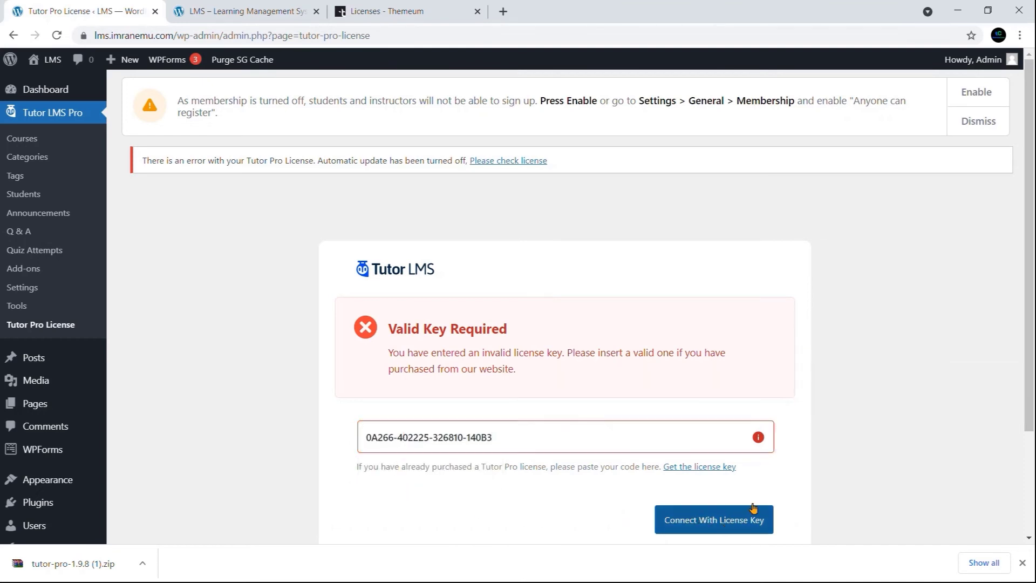
pyautogui.scroll(-1, 760, 501)
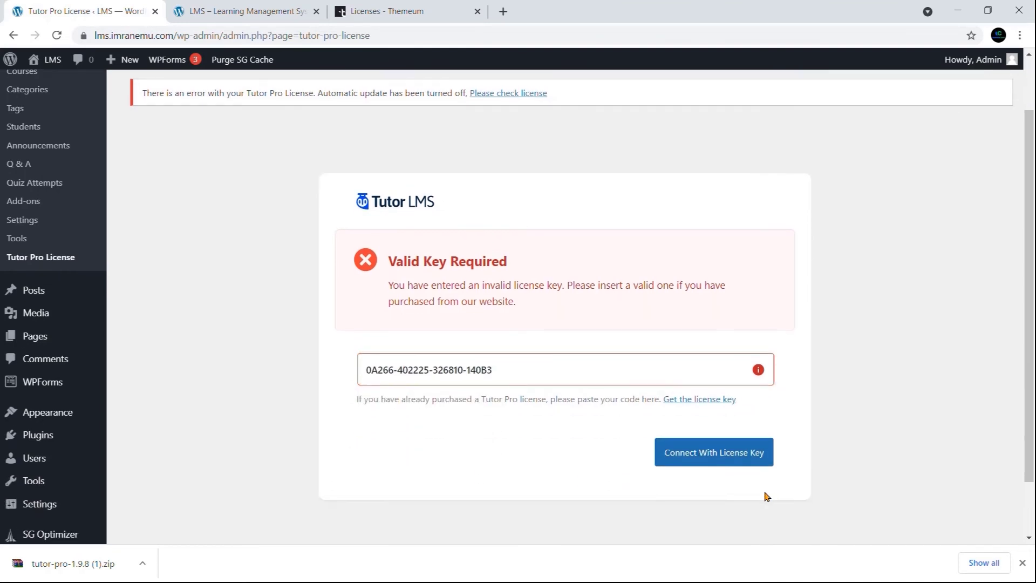
pyautogui.click(705, 453)
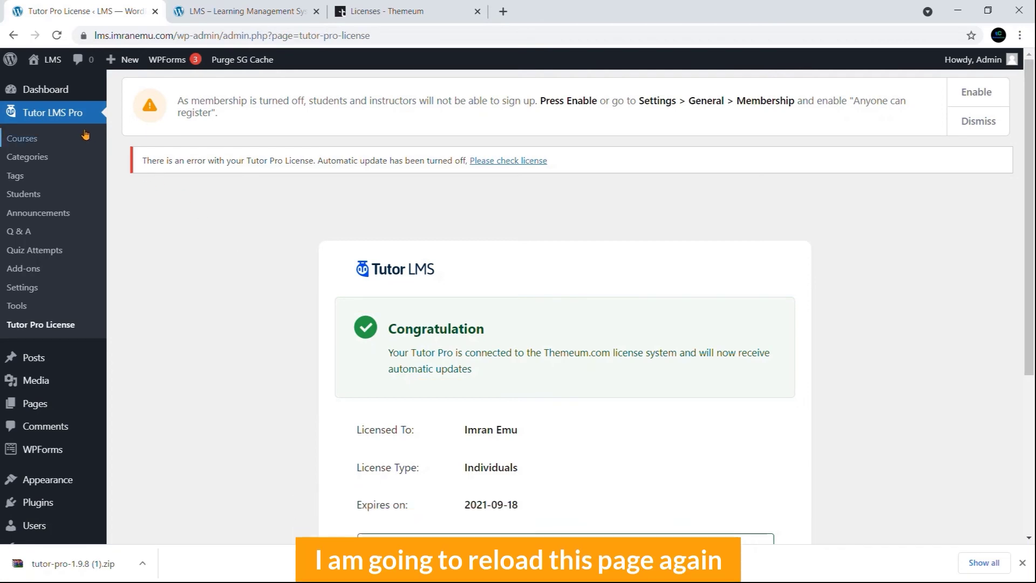
# Reload the Tutor Pro License page and recheck the license status on Themeum
pyautogui.click(59, 36)
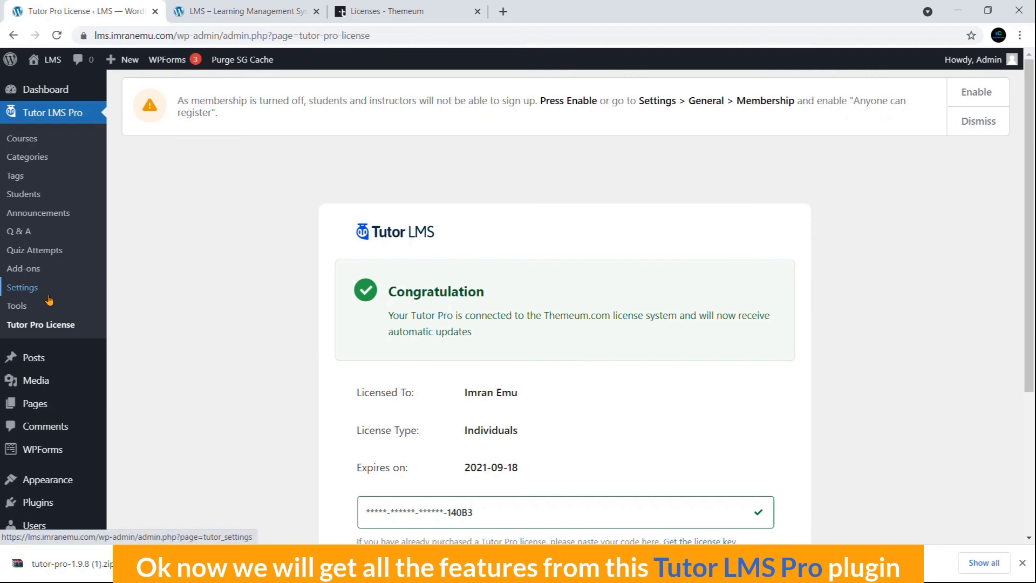
pyautogui.click(374, 16)
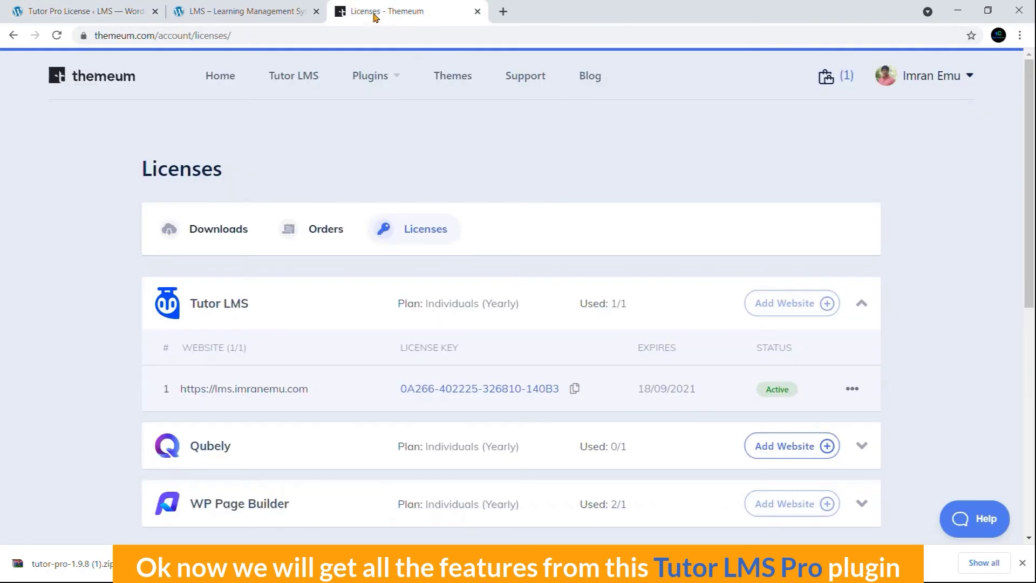
pyautogui.click(124, 15)
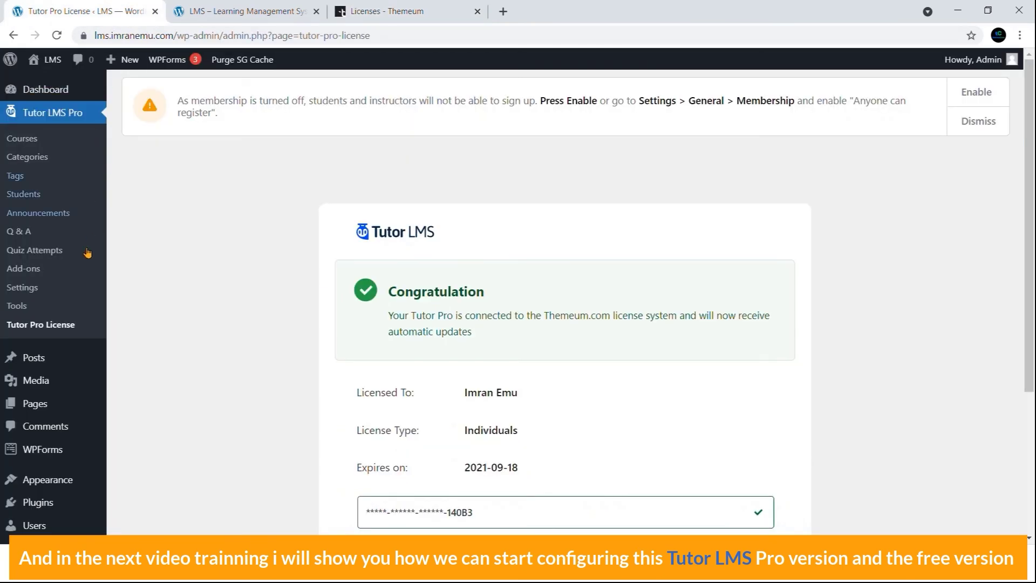
# Open Tutor LMS Pro Settings, briefly viewing the site homepage before returning
pyautogui.click(31, 288)
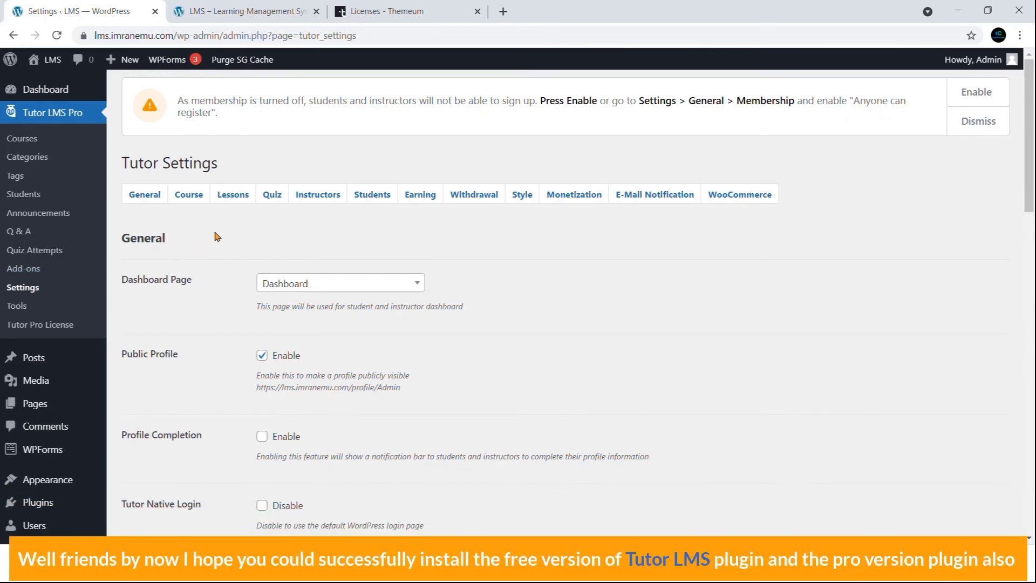
pyautogui.click(262, 8)
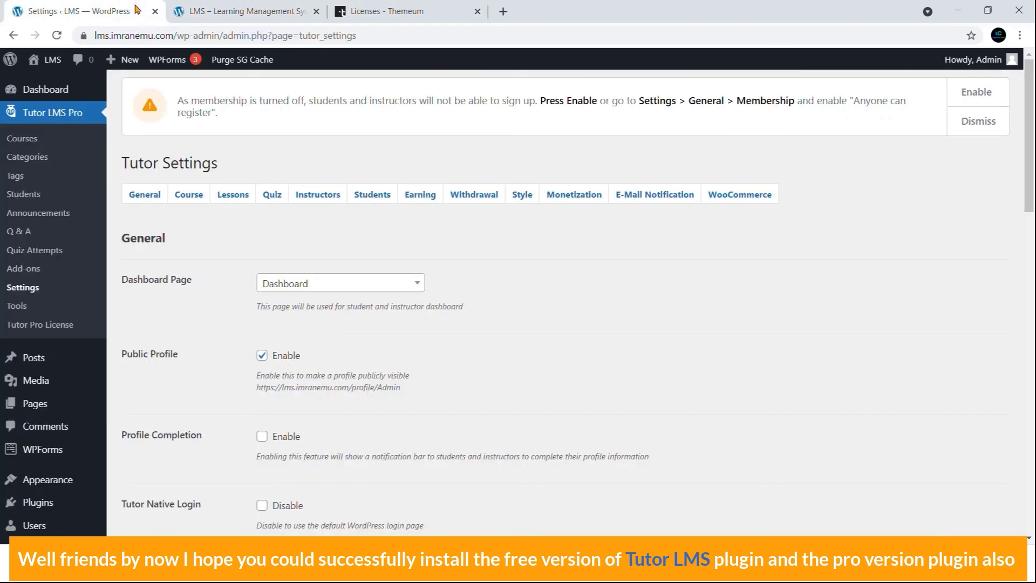
pyautogui.click(137, 10)
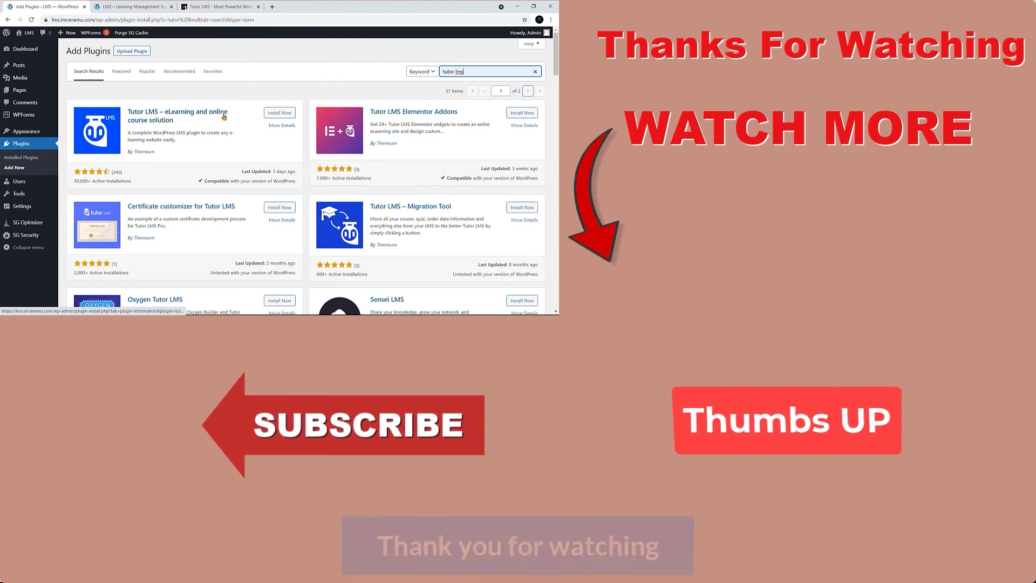
# Install the free Tutor LMS plugin from the Add Plugins results and activate it
pyautogui.click(277, 114)
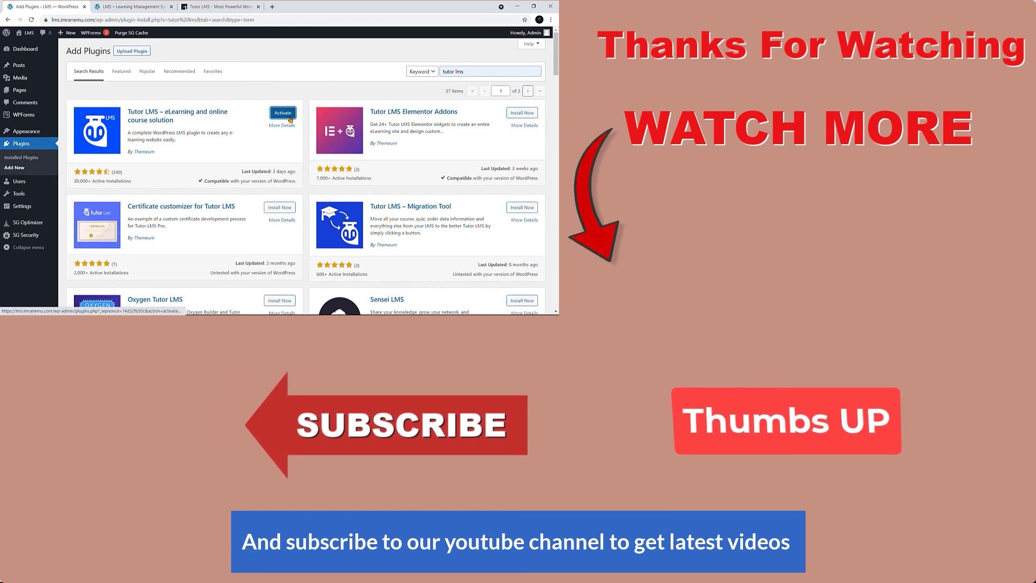
pyautogui.click(286, 114)
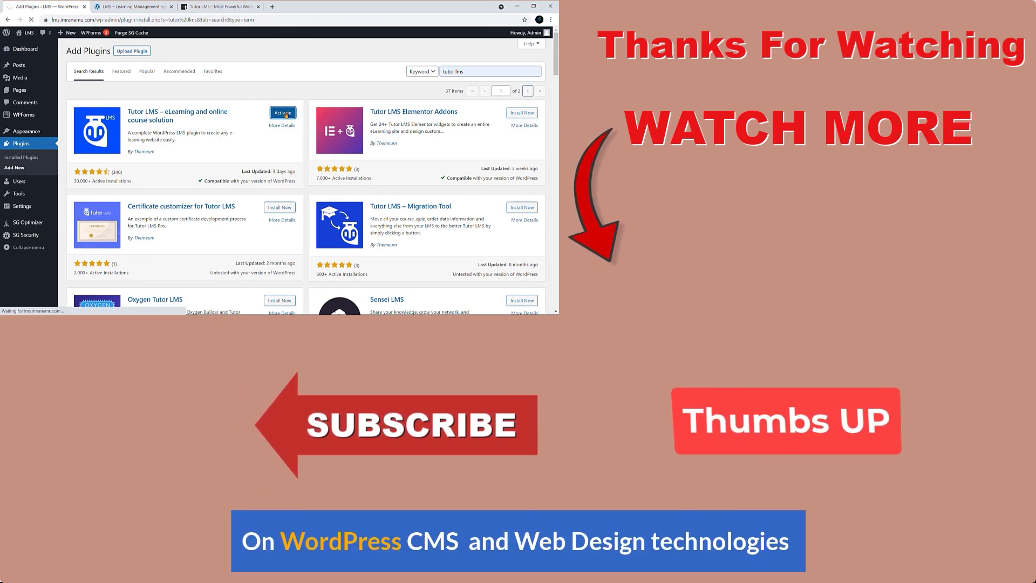